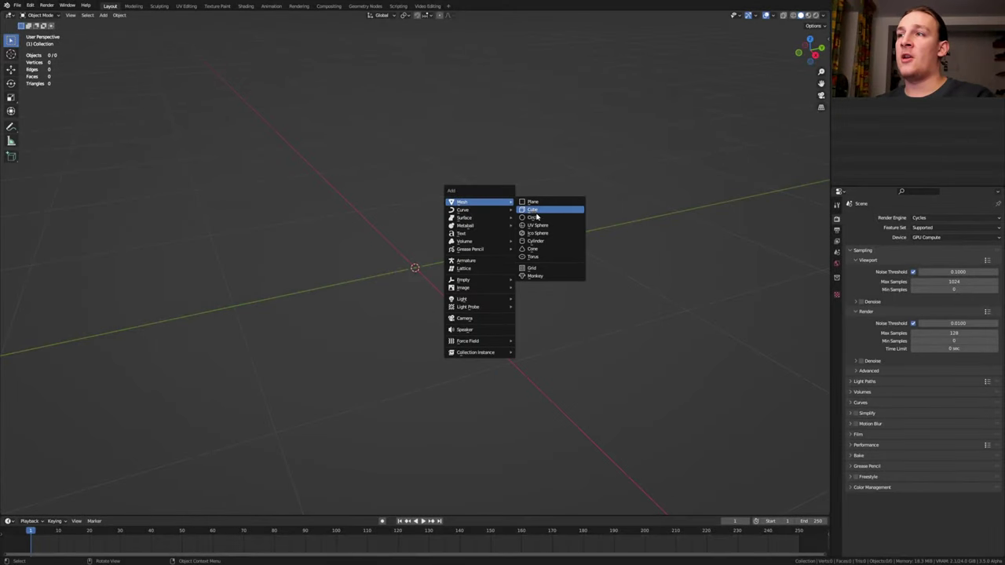
Add a torus mesh with a minor radius of 0.05 m.
{"action": "left_click", "coordinate": [548, 257]}
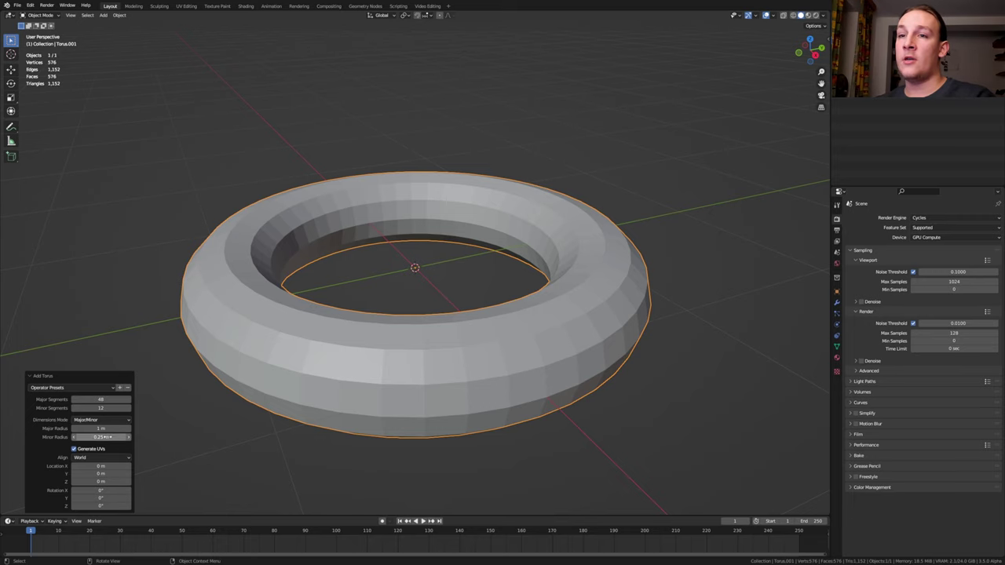
{"action": "double_click", "coordinate": [110, 438]}
{"action": "type", "text": "0"}
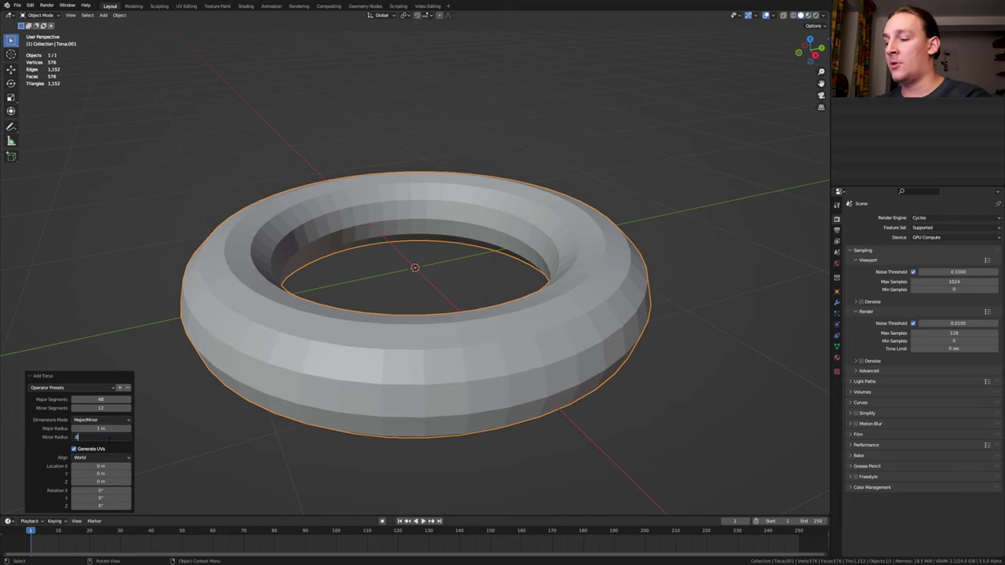
{"action": "type", "text": ".05"}
{"action": "key", "text": "Return"}
Add a plane mesh at the centre of the scene.
{"action": "key", "text": "shift+a"}
{"action": "mouse_move", "coordinate": [502, 272]}
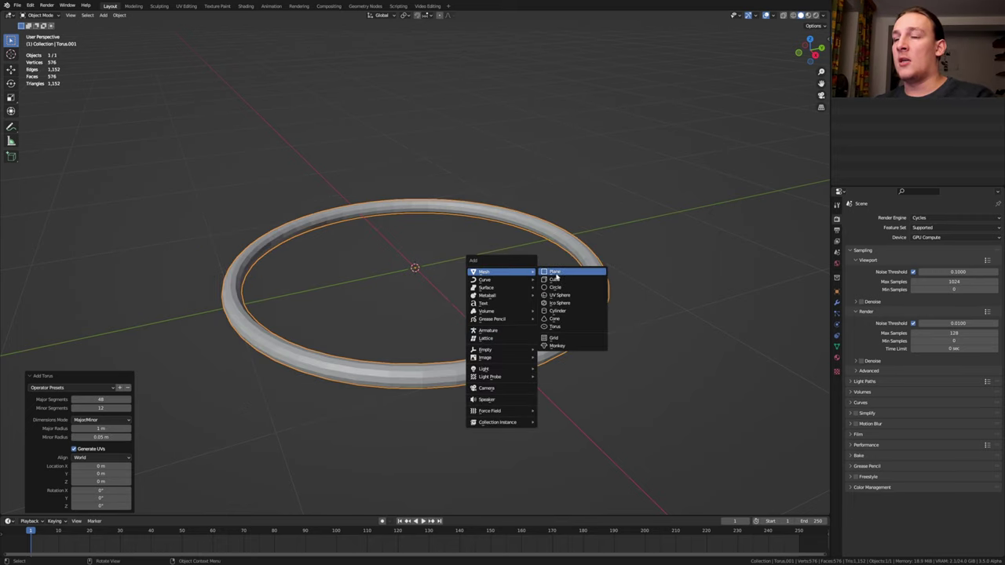
{"action": "left_click", "coordinate": [555, 272]}
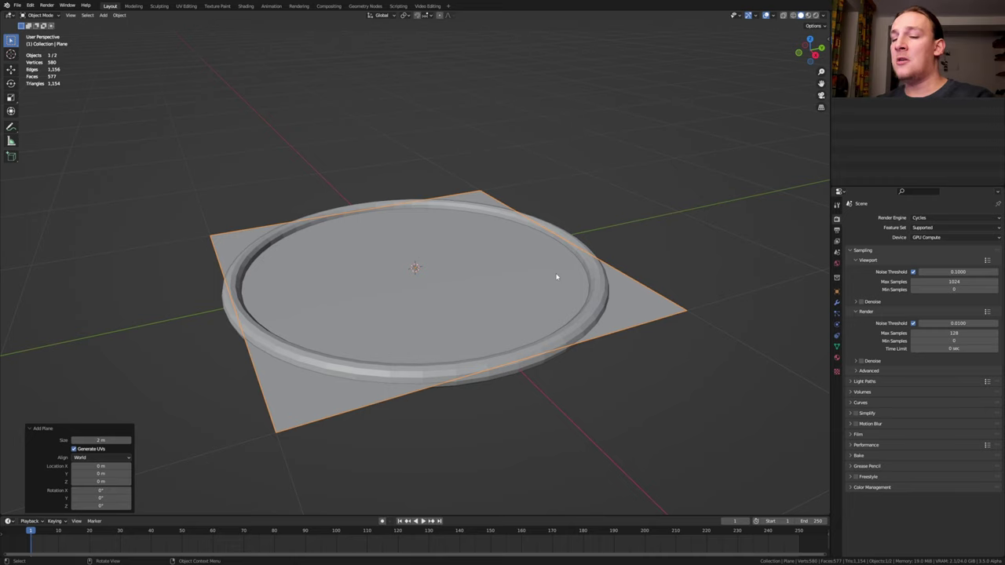
Create a new geometry node tree on the plane and bring the torus into it as an Object Info node.
{"action": "left_click", "coordinate": [368, 6]}
{"action": "left_click", "coordinate": [416, 304]}
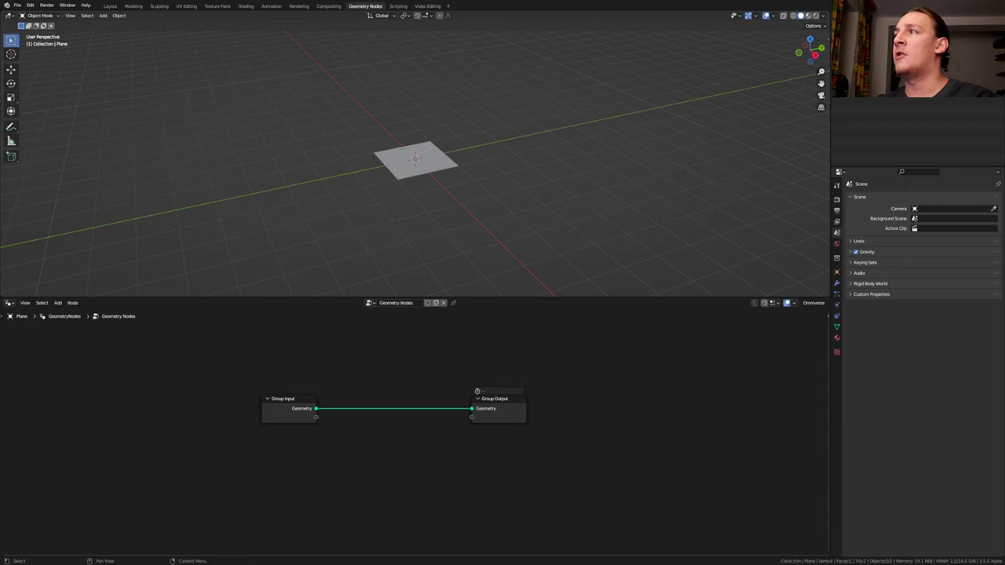
{"action": "left_click_drag", "start_coordinate": [872, 53], "coordinate": [260, 495]}
Insert a Simulation Input and a Simulation Output node in series between Group Input and Group Output.
{"action": "key", "text": "shift+a"}
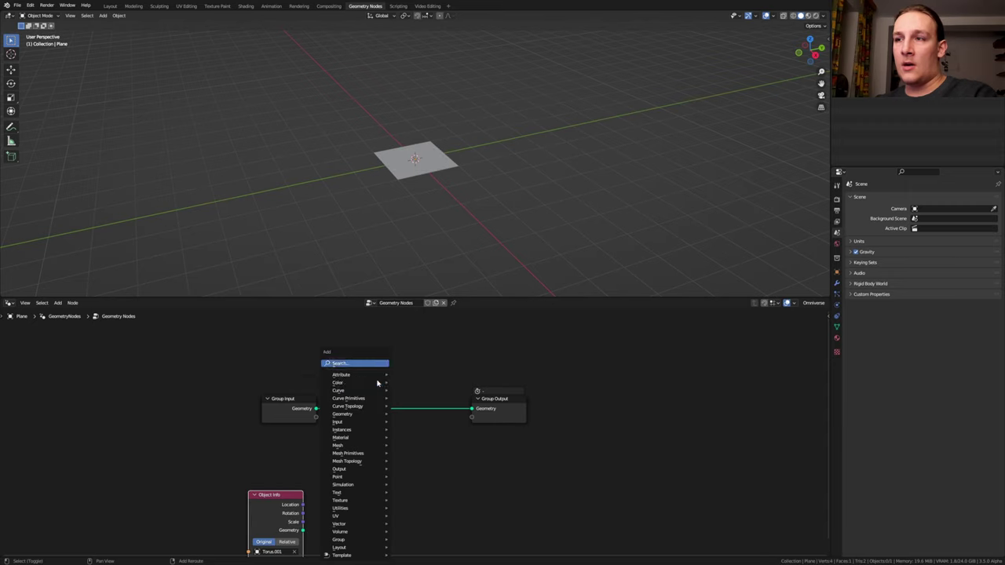
{"action": "left_click", "coordinate": [379, 366]}
{"action": "type", "text": "sim"}
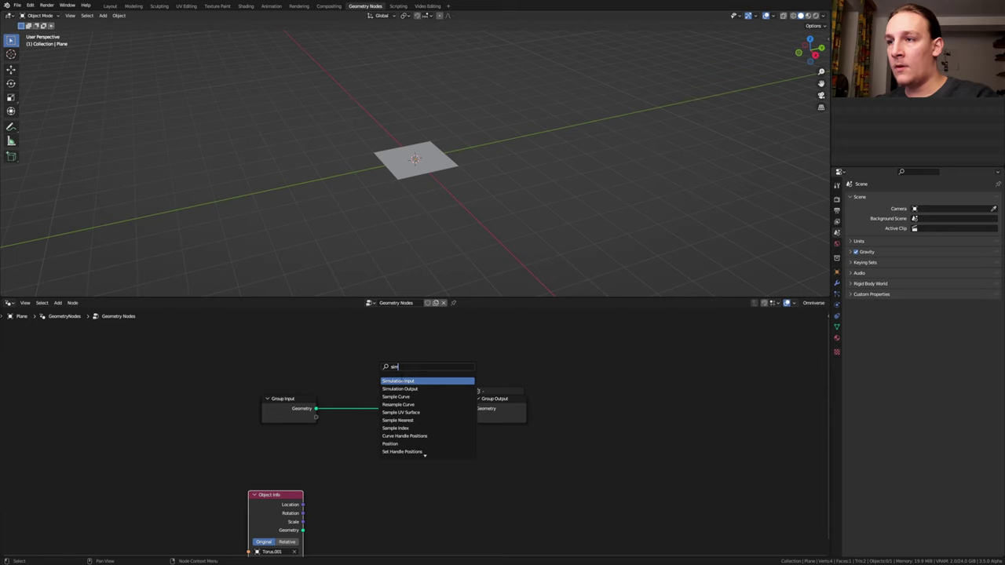
{"action": "left_click", "coordinate": [399, 381]}
{"action": "left_click", "coordinate": [353, 394]}
{"action": "key", "text": "shift+a"}
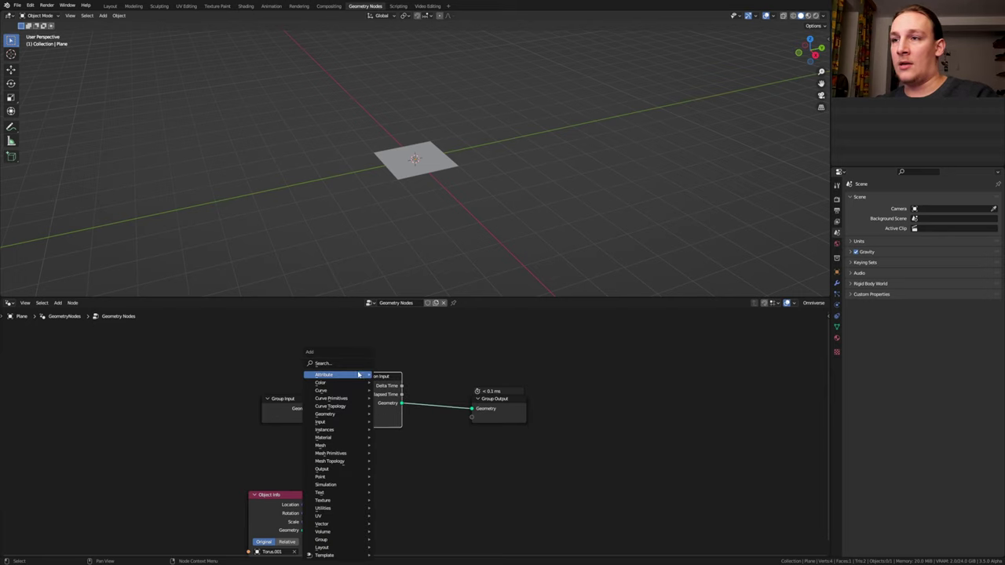
{"action": "type", "text": "sim"}
{"action": "left_click", "coordinate": [385, 384]}
{"action": "left_click", "coordinate": [444, 411]}
{"action": "scroll", "coordinate": [444, 411], "scroll_direction": "up", "scroll_amount": 3}
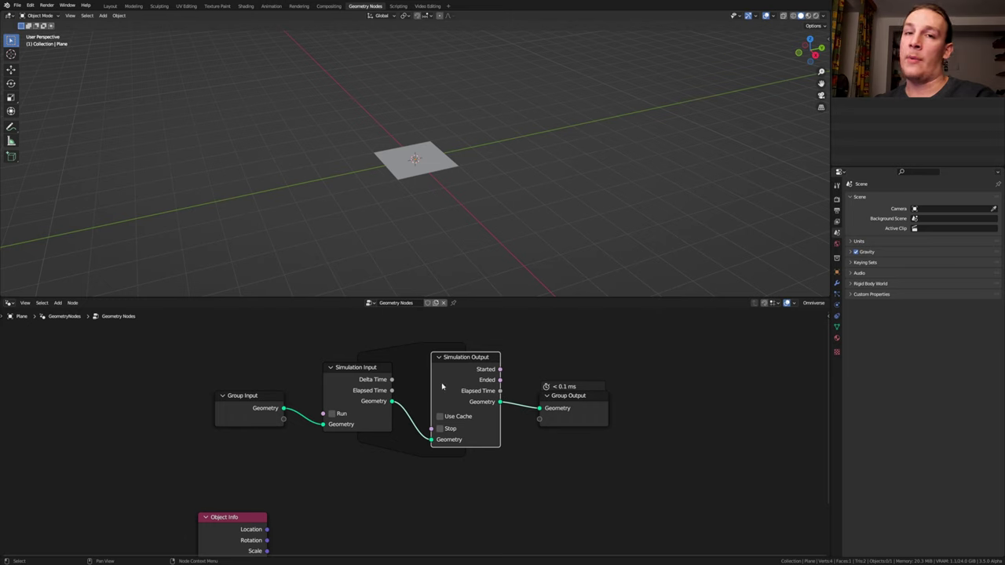
{"action": "key", "text": "ctrl+s"}
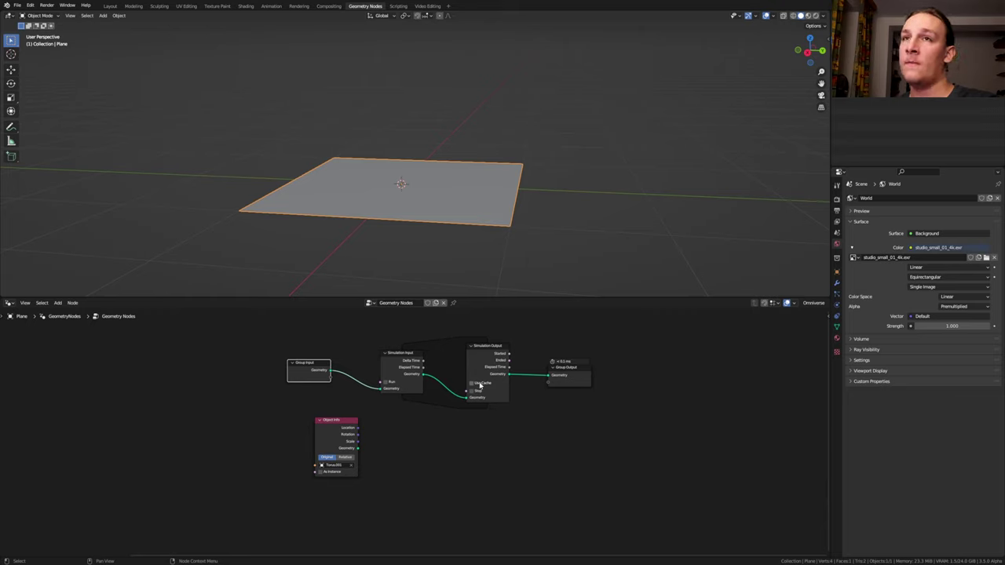
{"action": "left_click", "coordinate": [18, 5]}
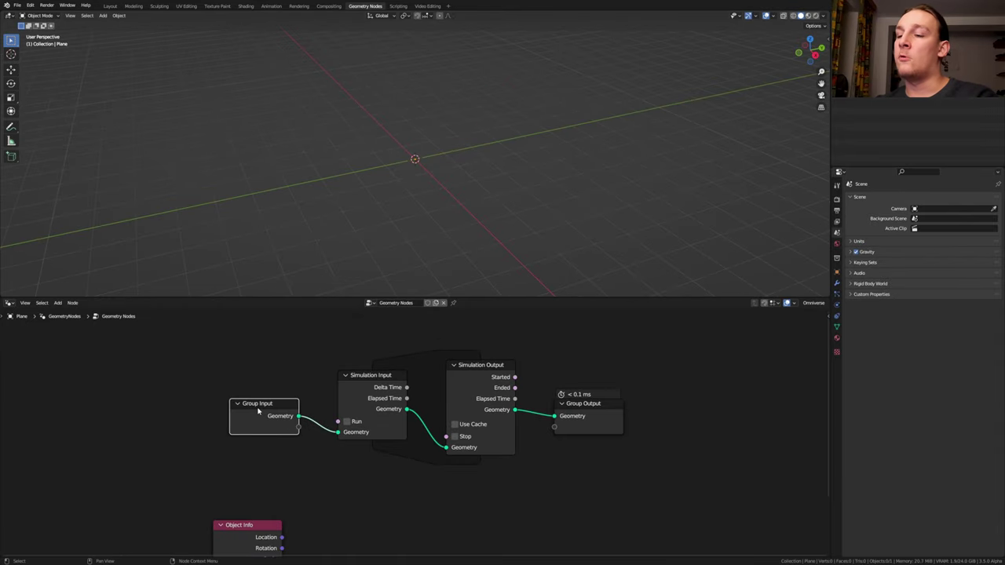
Replace the Group Input node with a Mesh Line node whose Mesh output feeds the Simulation Input's Geometry.
{"action": "key", "text": "x"}
{"action": "key", "text": "shift+a"}
{"action": "type", "text": "l"}
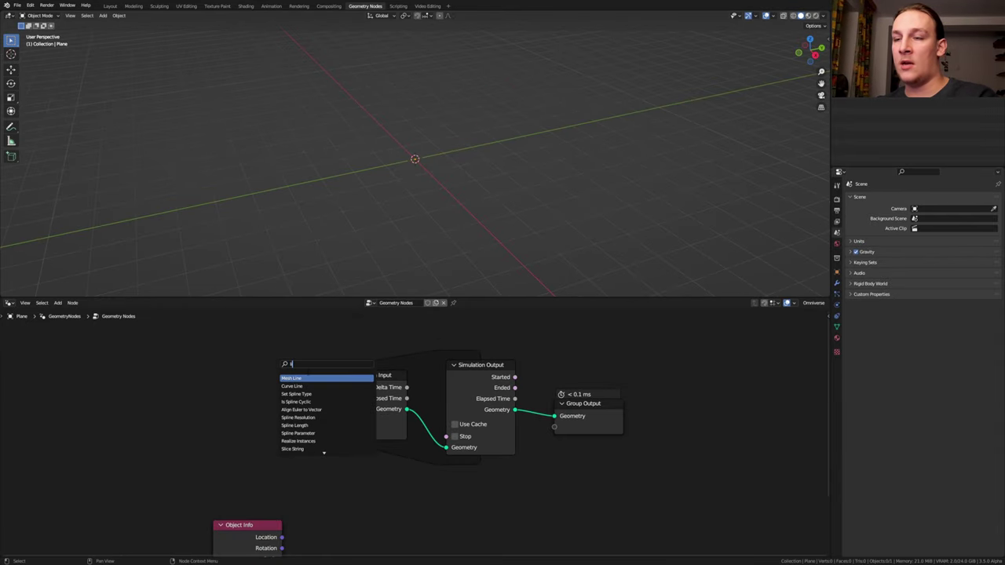
{"action": "left_click", "coordinate": [316, 379]}
{"action": "left_click", "coordinate": [253, 350]}
{"action": "left_click_drag", "start_coordinate": [285, 348], "coordinate": [330, 422]}
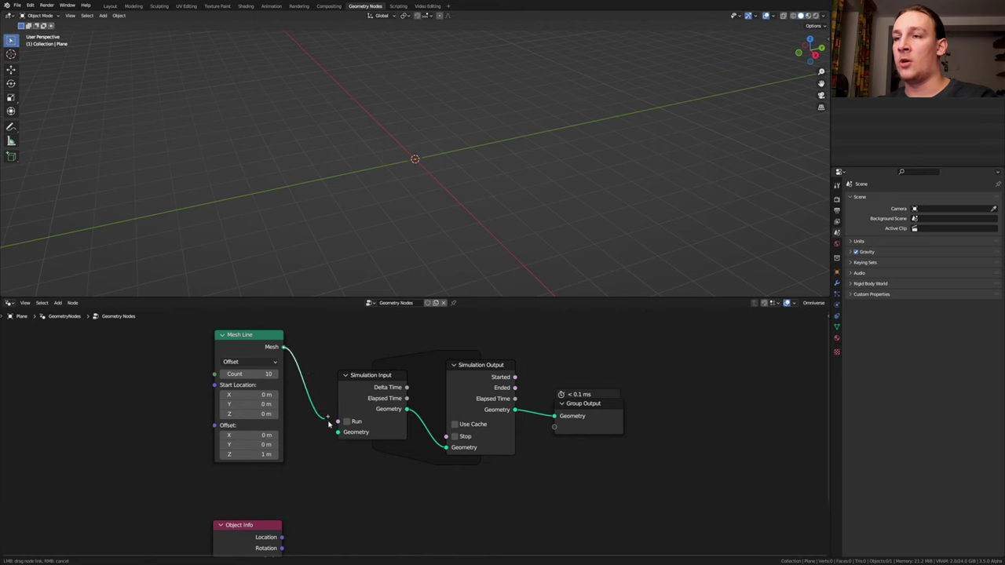
{"action": "left_click_drag", "start_coordinate": [330, 422], "coordinate": [338, 432]}
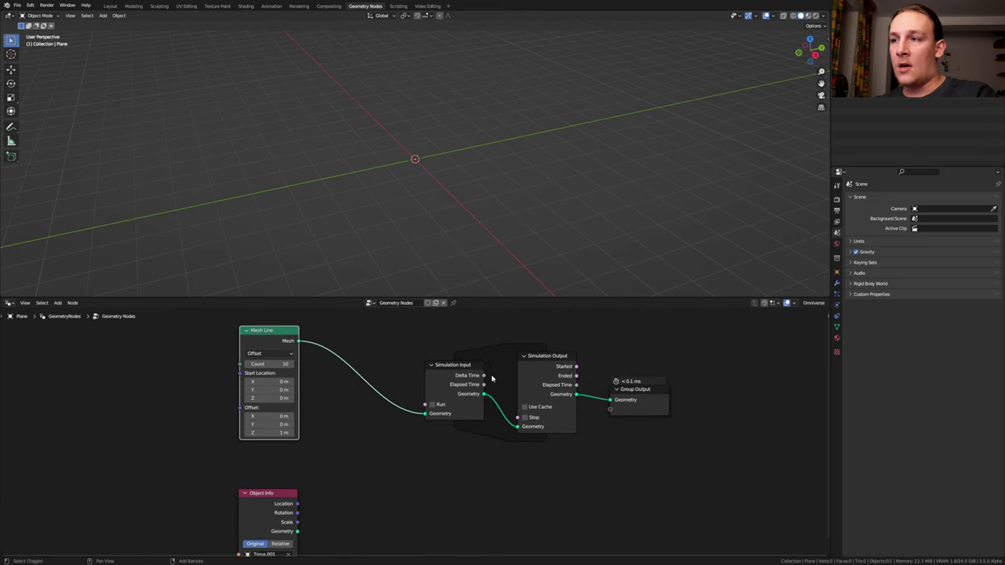
Insert an Instance on Points node after Mesh Line and link the torus Object Info geometry to its Instance input.
{"action": "key", "text": "shift+a"}
{"action": "type", "text": "se"}
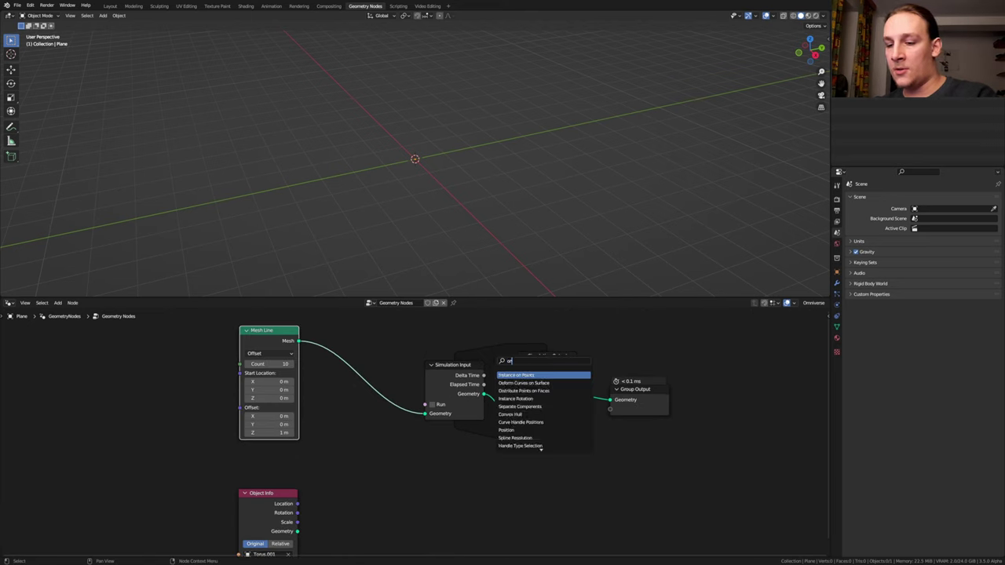
{"action": "key", "text": "Return"}
{"action": "left_click", "coordinate": [361, 377]}
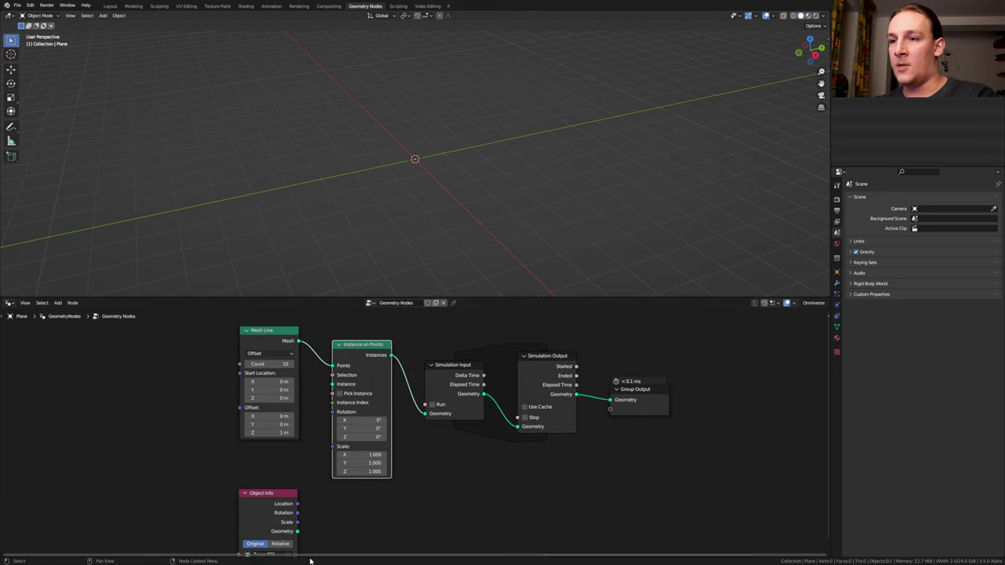
{"action": "left_click_drag", "start_coordinate": [297, 532], "coordinate": [333, 384]}
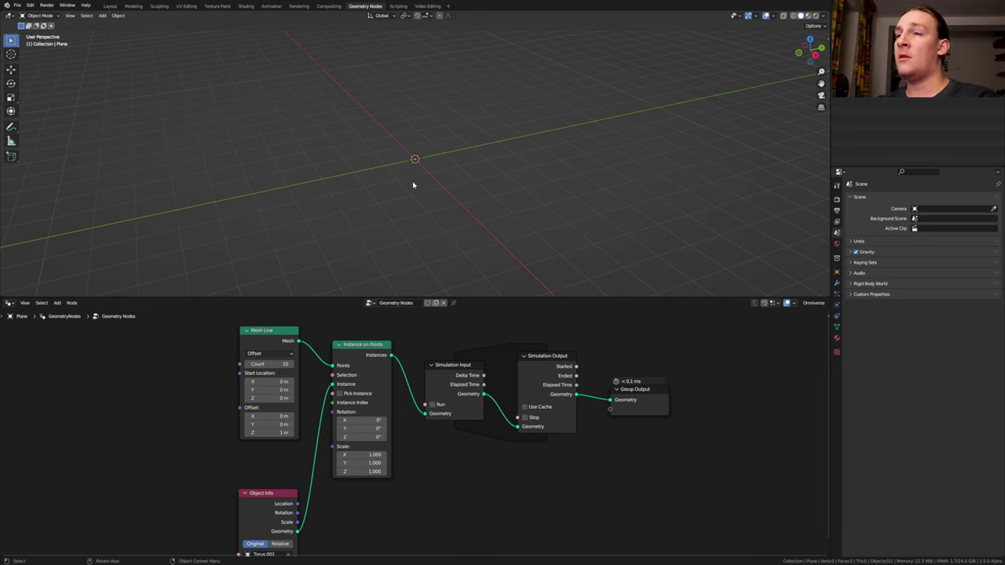
Start playback and insert a Rotate Instances node between Simulation Input and Simulation Output.
{"action": "key", "text": "space"}
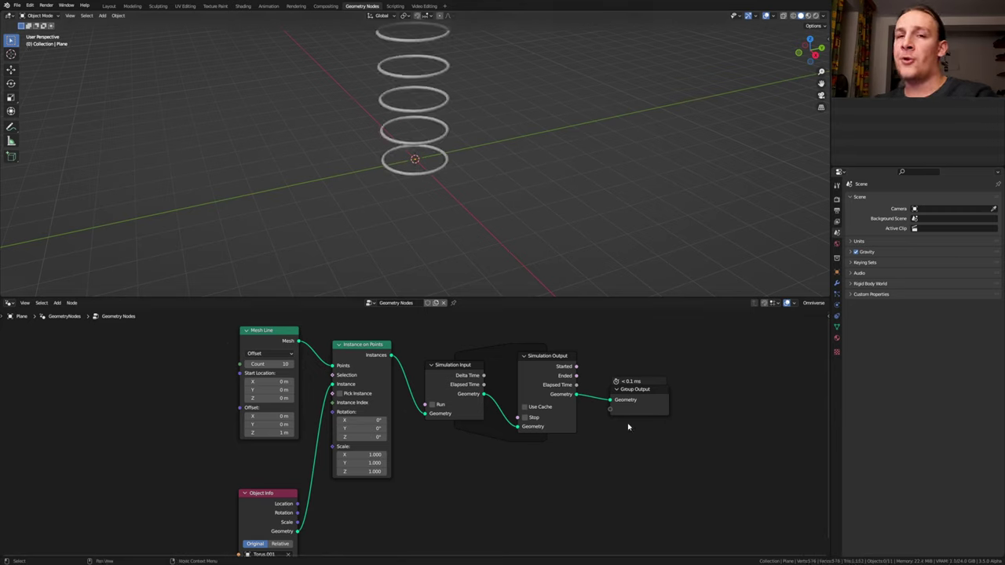
{"action": "key", "text": "space"}
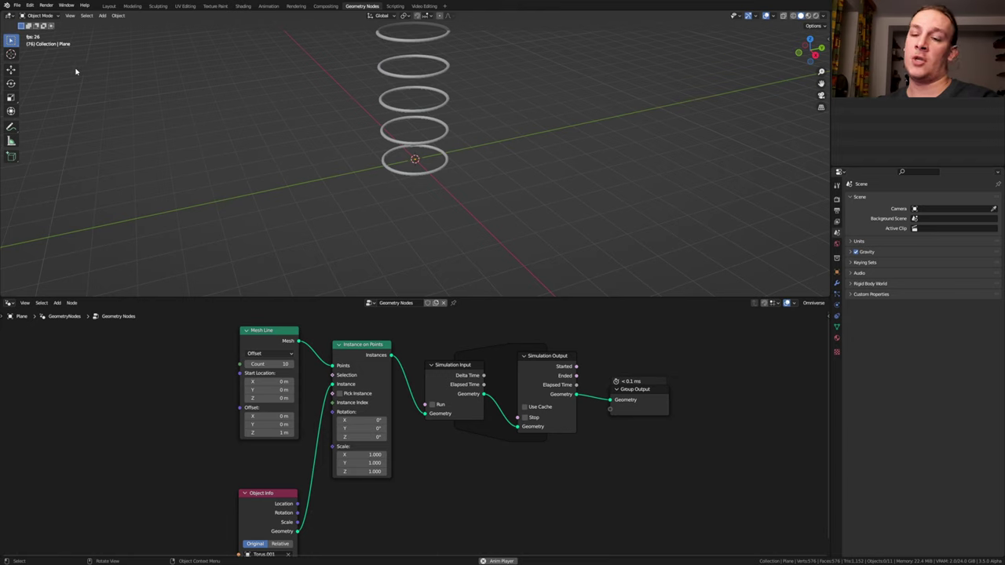
{"action": "middle_click_drag", "start_coordinate": [558, 403], "coordinate": [543, 398]}
{"action": "key", "text": "shift+a"}
{"action": "left_click", "coordinate": [541, 364]}
{"action": "type", "text": "ro"}
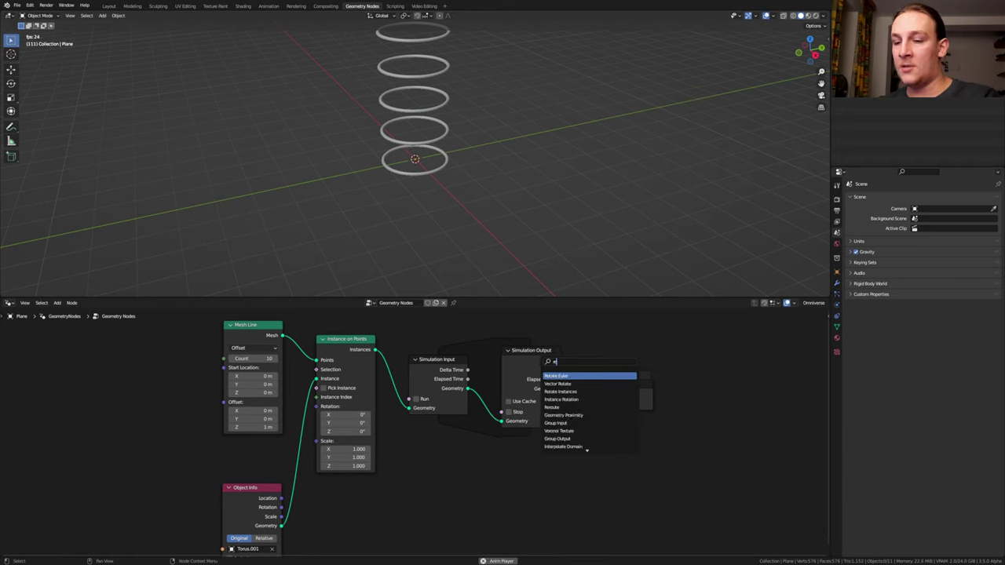
{"action": "key", "text": "Down"}
{"action": "key", "text": "Down"}
{"action": "key", "text": "Return"}
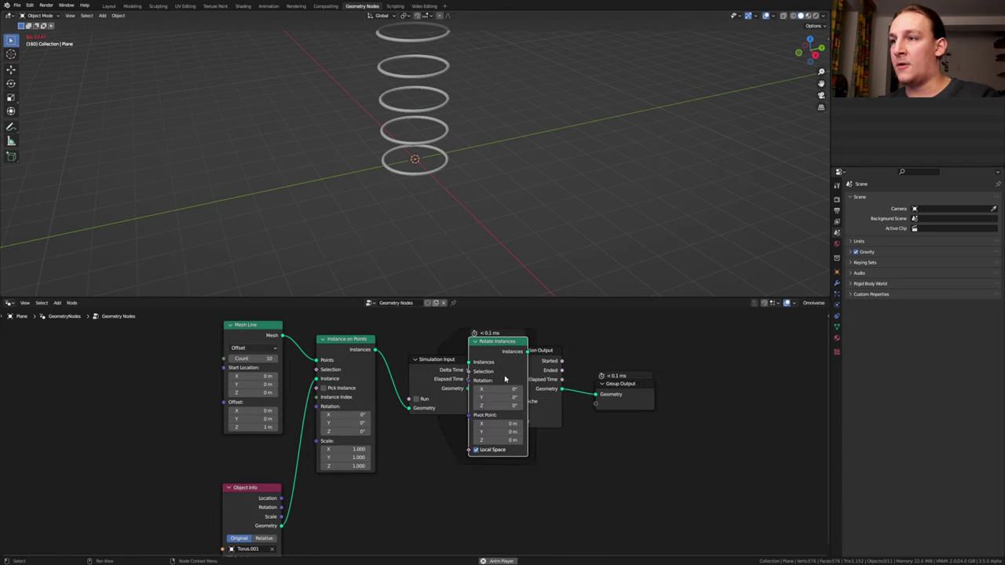
{"action": "left_click", "coordinate": [503, 381]}
Add a Musgrave Texture node and link its Height to the Rotation, Pivot Point and Local Space inputs of Rotate Instances.
{"action": "scroll", "coordinate": [319, 426], "scroll_direction": "down", "scroll_amount": 2}
{"action": "key", "text": "shift+a"}
{"action": "type", "text": "ms"}
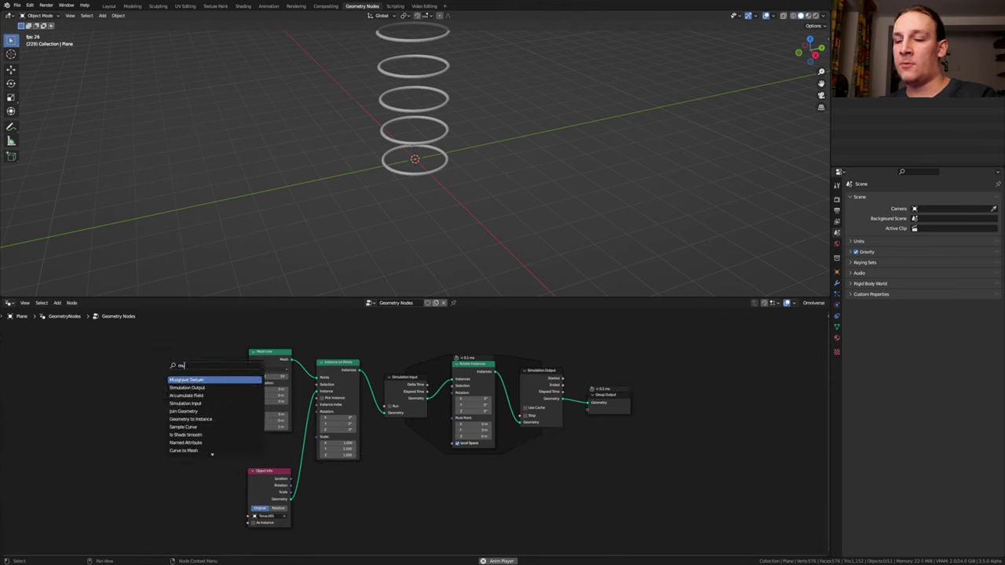
{"action": "left_click", "coordinate": [186, 381]}
{"action": "left_click", "coordinate": [202, 437]}
{"action": "left_click_drag", "start_coordinate": [202, 436], "coordinate": [453, 407]}
Lower the Musgrave Texture's scale to about 4.4 and stop playback.
{"action": "middle_click_drag", "start_coordinate": [211, 470], "coordinate": [203, 471]}
{"action": "left_click_drag", "start_coordinate": [179, 467], "coordinate": [172, 467]}
{"action": "key", "text": "Escape"}
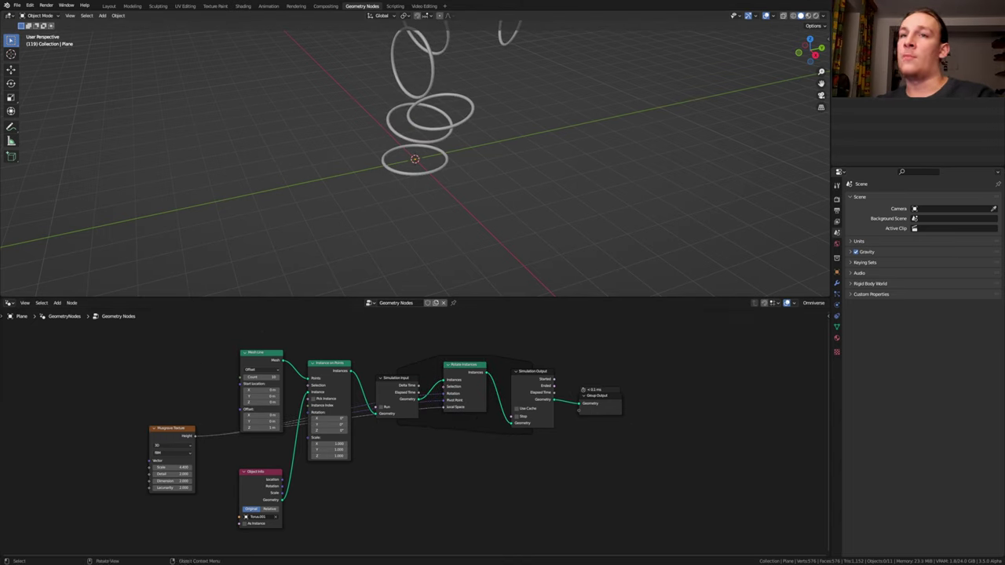
Split off a new area between the 3D viewport and the node editor and turn it into a timeline.
{"action": "left_click_drag", "start_coordinate": [3, 294], "coordinate": [3, 218]}
{"action": "left_click", "coordinate": [10, 220]}
{"action": "left_click", "coordinate": [105, 251]}
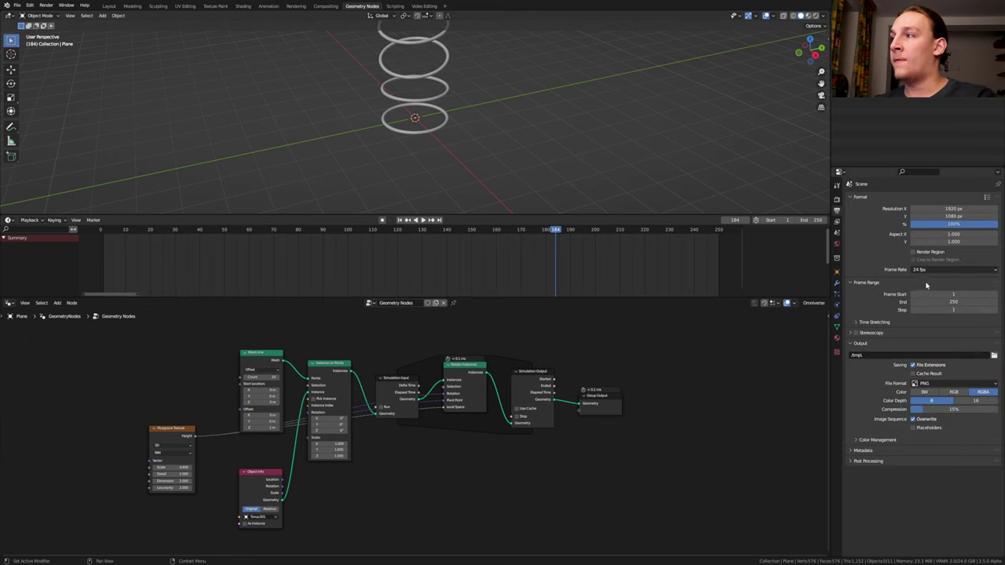
Set the output frame rate to 60 fps and the end frame to 3000.
{"action": "left_click", "coordinate": [938, 271]}
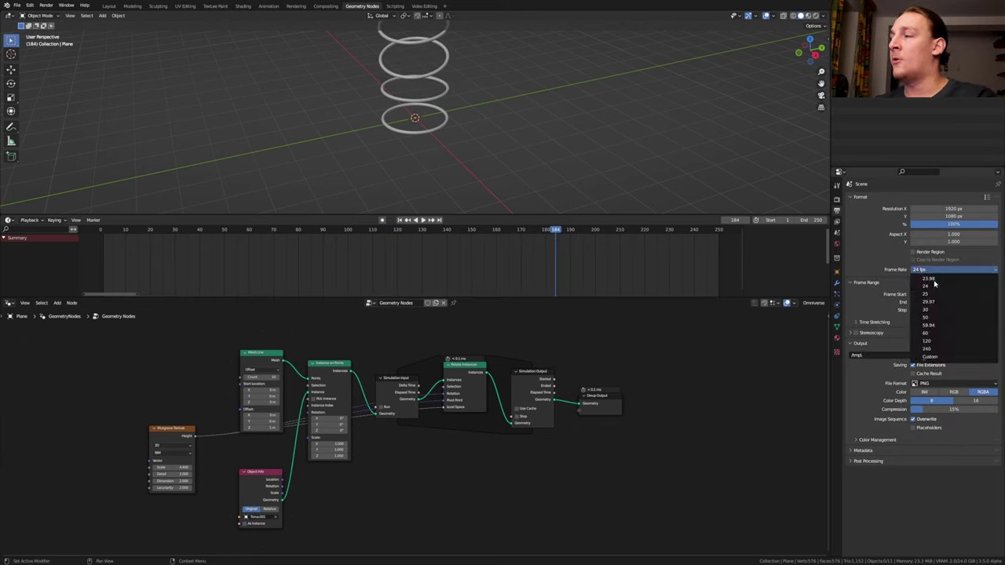
{"action": "left_click", "coordinate": [939, 335]}
{"action": "left_click", "coordinate": [958, 303]}
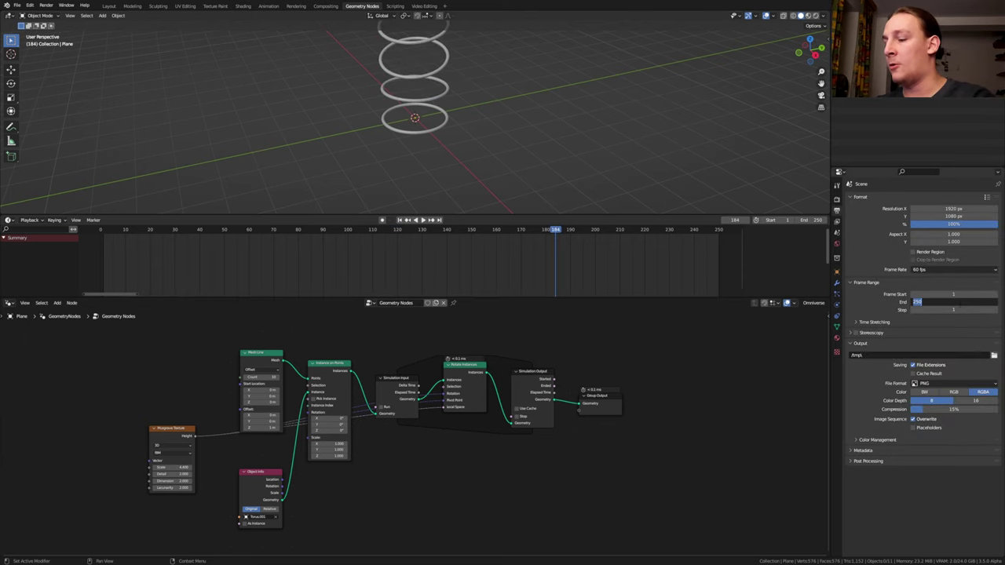
{"action": "type", "text": "3000"}
{"action": "key", "text": "Return"}
Set the Musgrave Texture's scale to 0 and keyframe it at frame 1, with the whole frame range fitted in the timeline.
{"action": "left_click", "coordinate": [401, 220]}
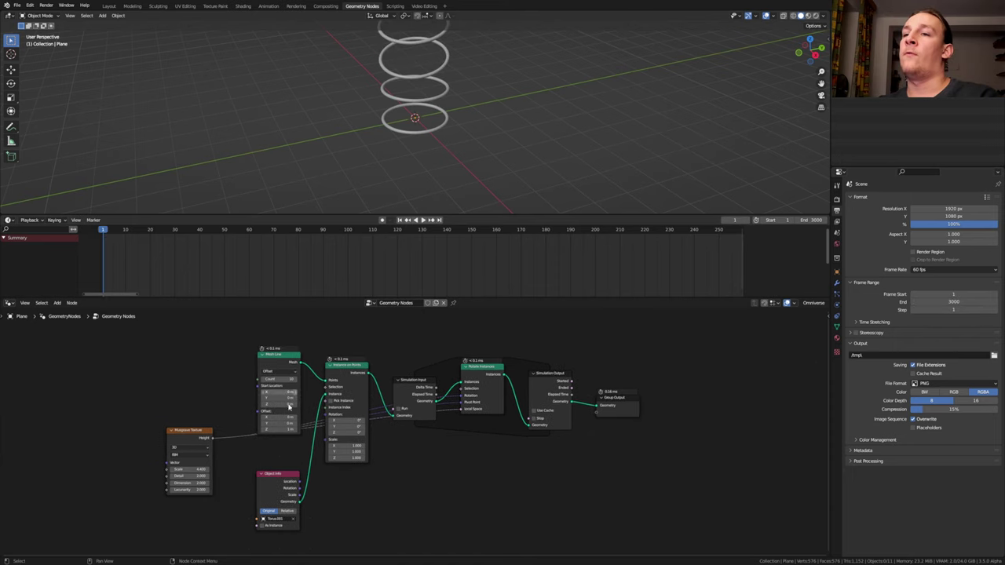
{"action": "left_click", "coordinate": [190, 470]}
{"action": "key", "text": "Return"}
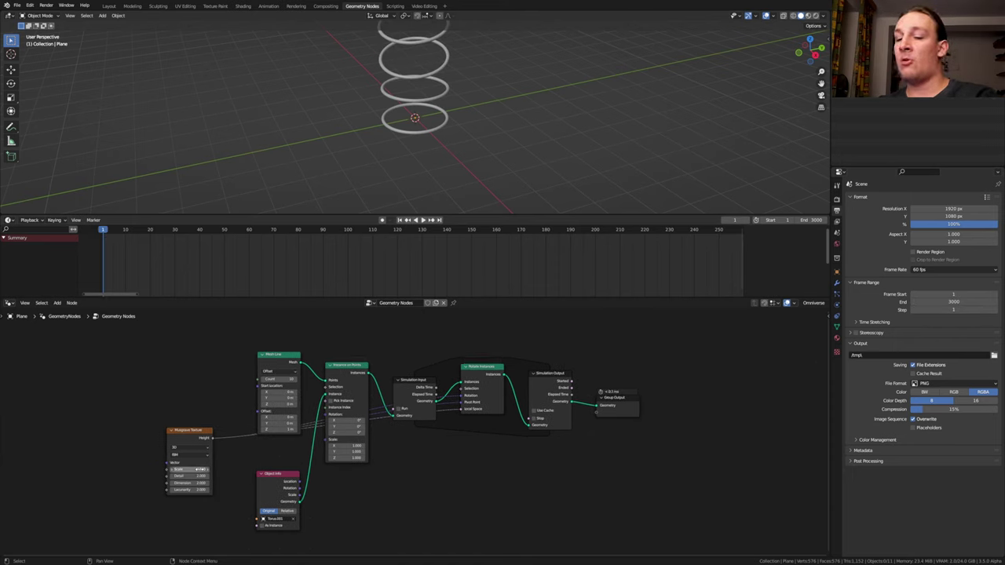
{"action": "key", "text": "i"}
{"action": "key", "text": "Home"}
Duplicate the Musgrave scale keyframe from frame 1 to about frame 3000.
{"action": "left_click", "coordinate": [442, 128]}
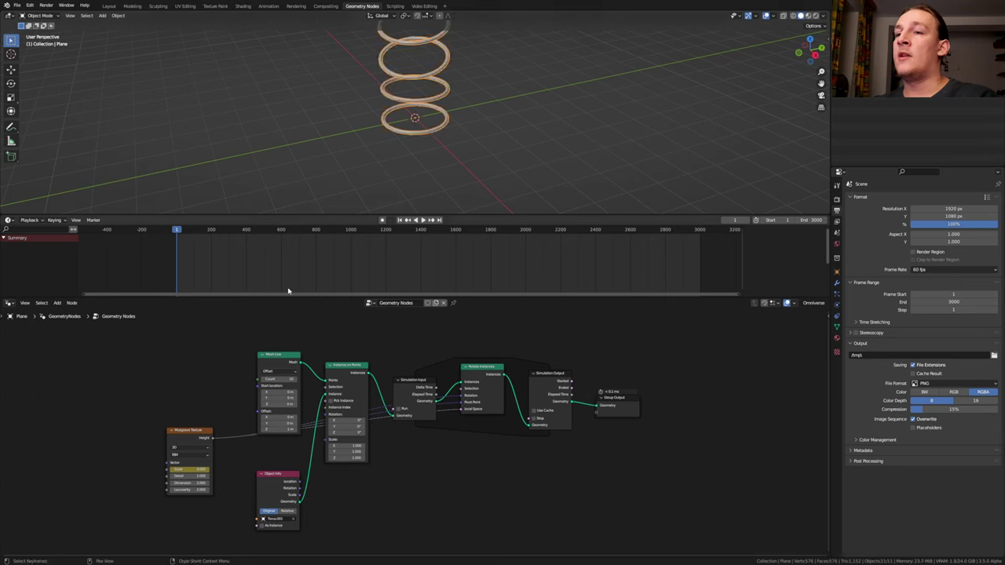
{"action": "left_click", "coordinate": [196, 436]}
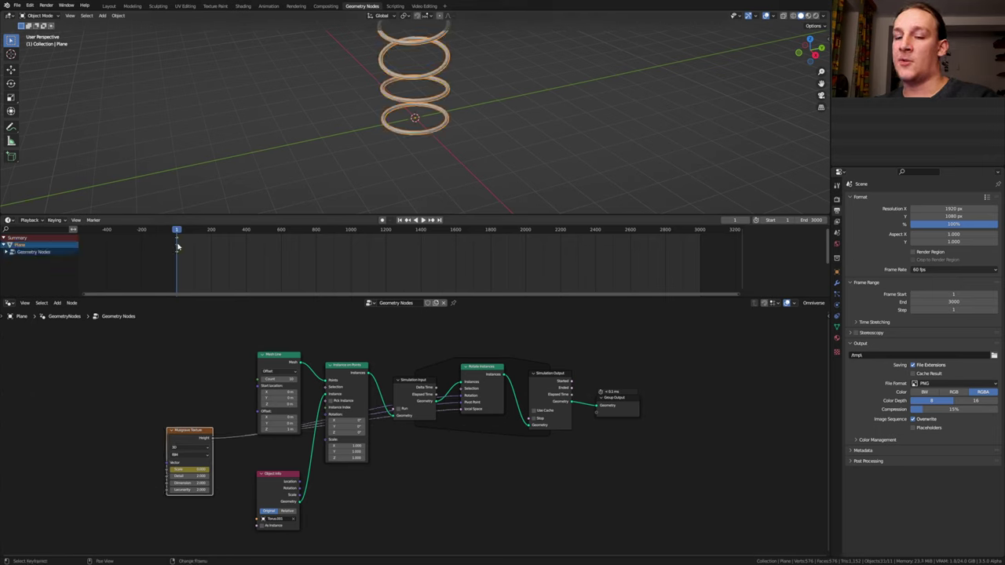
{"action": "key", "text": "g"}
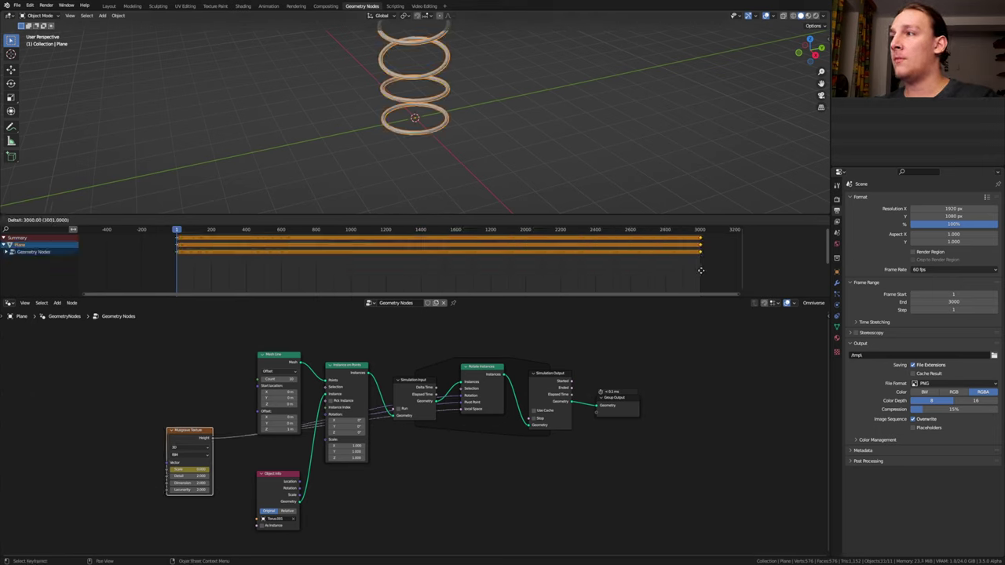
{"action": "left_click", "coordinate": [701, 271]}
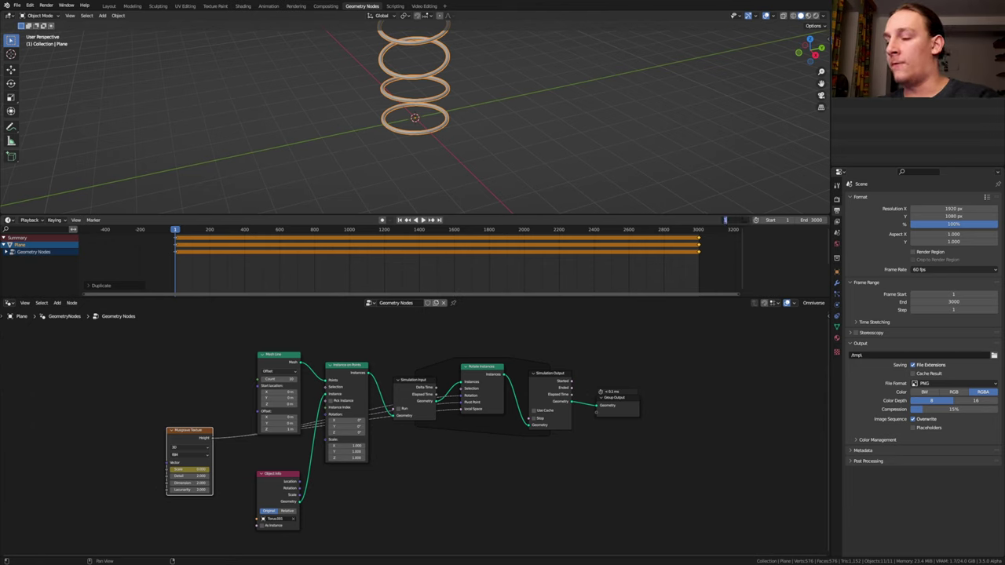
Go to frame 1500 and keyframe a new scale for the Musgrave Texture there.
{"action": "key", "text": "Return"}
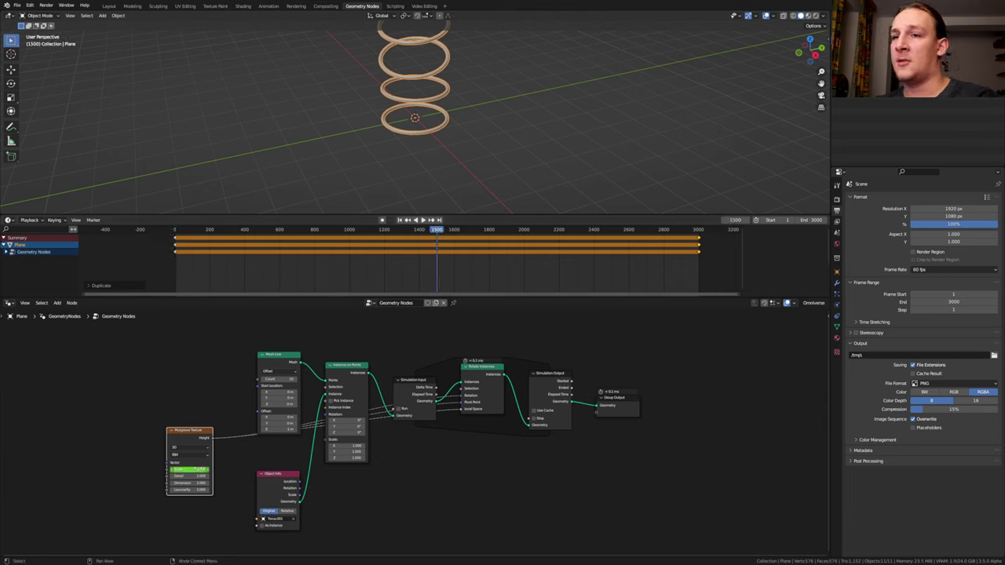
{"action": "key", "text": "i"}
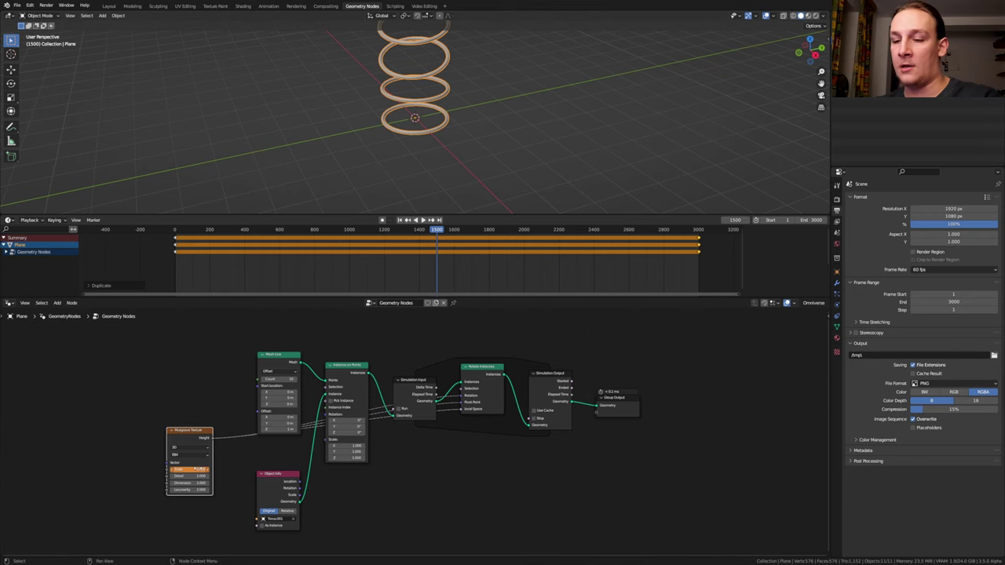
{"action": "key", "text": "i"}
Join the timeline area into the 3D viewport and play the animation.
{"action": "right_click", "coordinate": [345, 214]}
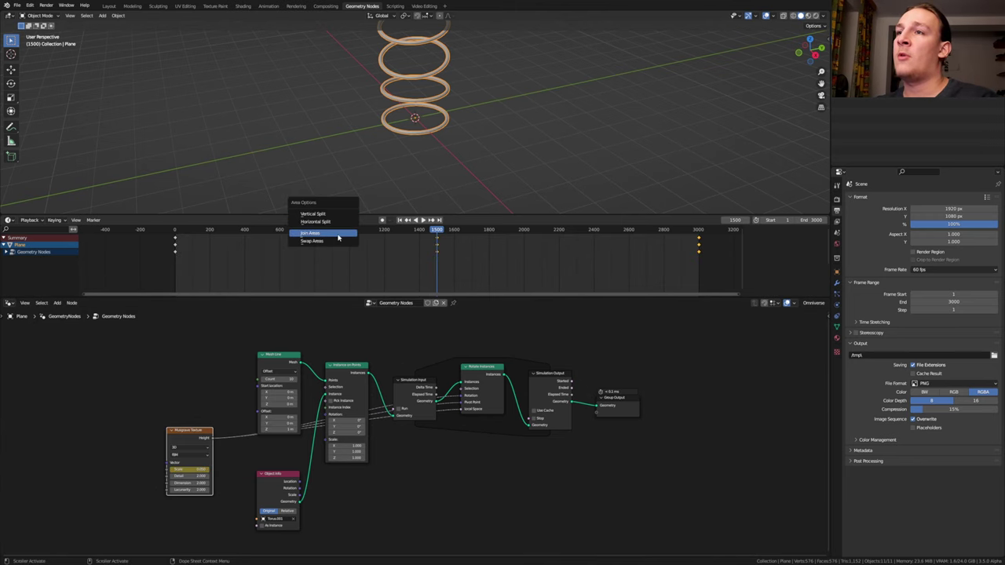
{"action": "left_click", "coordinate": [338, 234]}
{"action": "left_click", "coordinate": [340, 247]}
{"action": "key", "text": "space"}
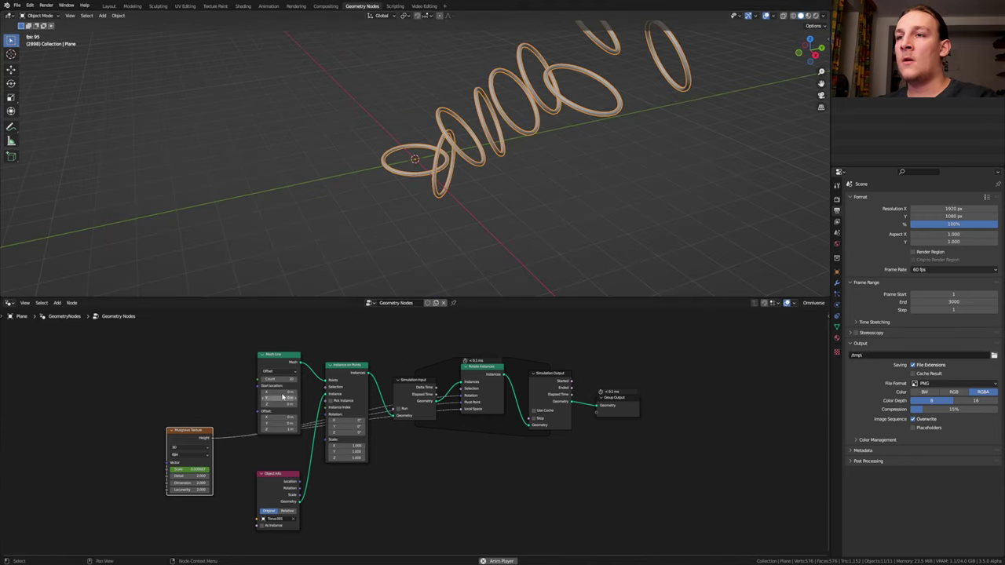
Set the Mesh Line's count to 1000.
{"action": "left_click", "coordinate": [283, 380]}
{"action": "type", "text": "1000"}
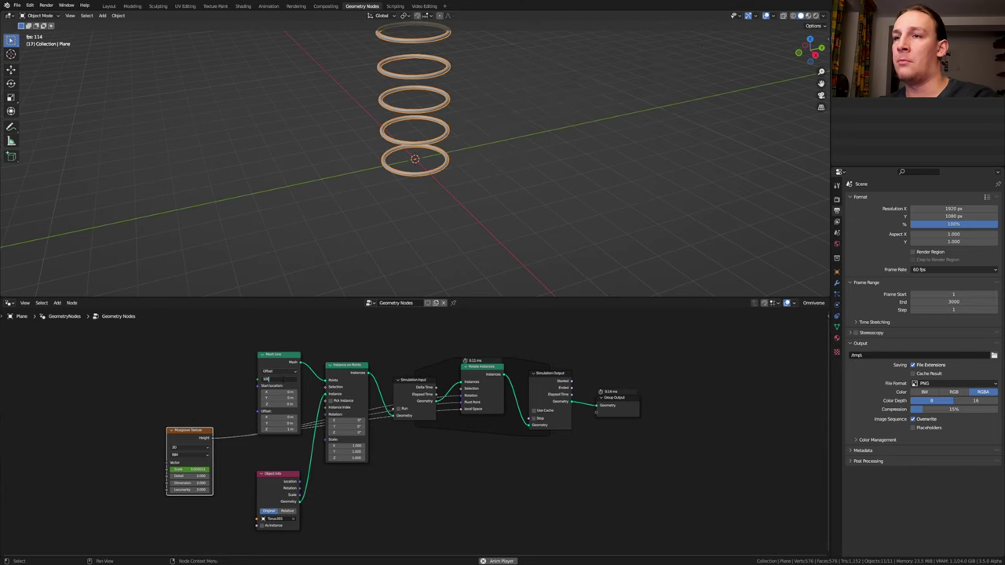
{"action": "key", "text": "Return"}
Add an Add math node taking the Musgrave Height as its first value and feeding the Rotation and Scale of Instance on Points.
{"action": "key", "text": "shift+a"}
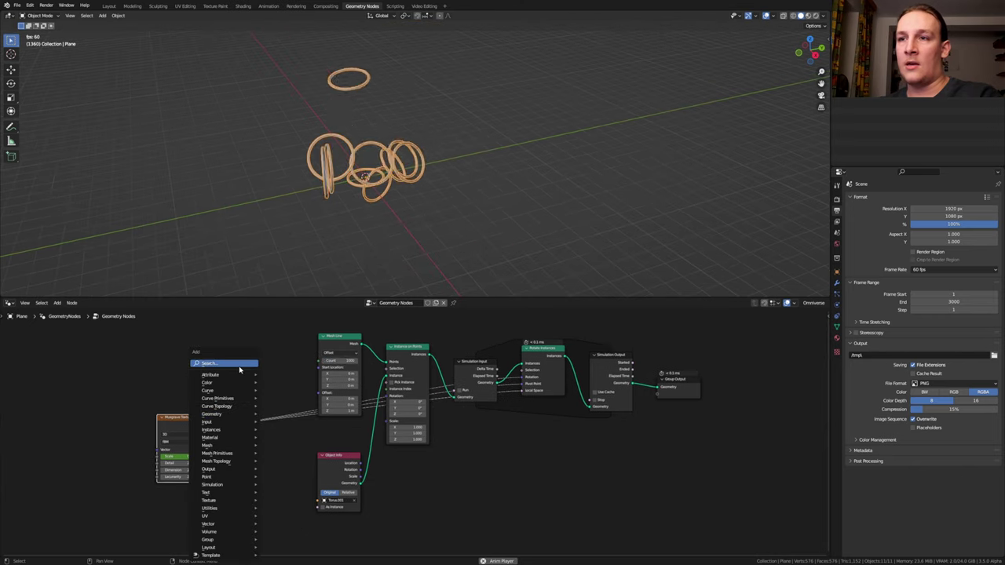
{"action": "left_click", "coordinate": [240, 365]}
{"action": "type", "text": "ma"}
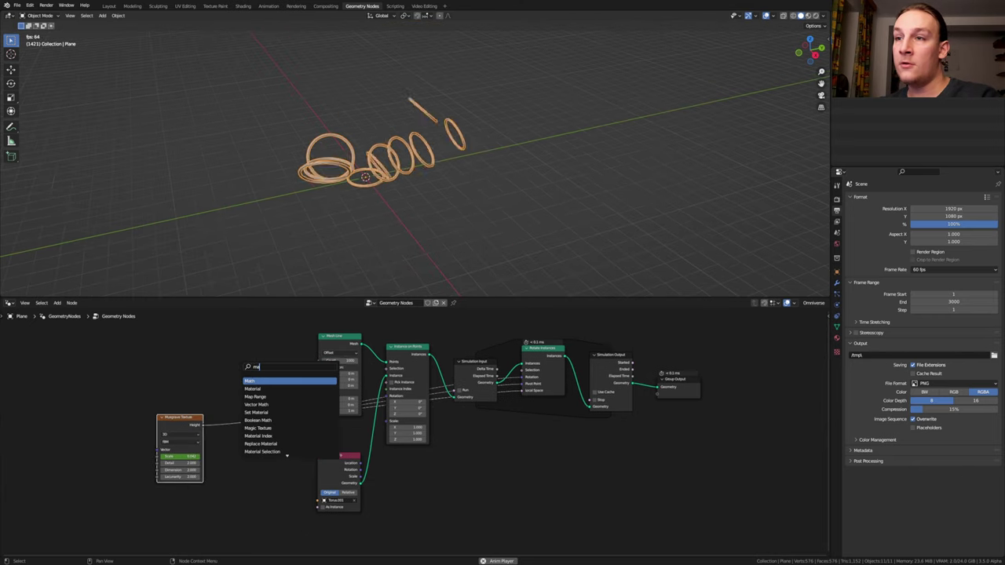
{"action": "key", "text": "Return"}
{"action": "left_click", "coordinate": [254, 473]}
{"action": "mouse_move", "coordinate": [280, 464]}
{"action": "left_mouse_down"}
{"action": "mouse_move", "coordinate": [386, 404]}
{"action": "mouse_move", "coordinate": [280, 464]}
{"action": "left_mouse_up"}
{"action": "left_click_drag", "start_coordinate": [204, 426], "coordinate": [237, 494]}
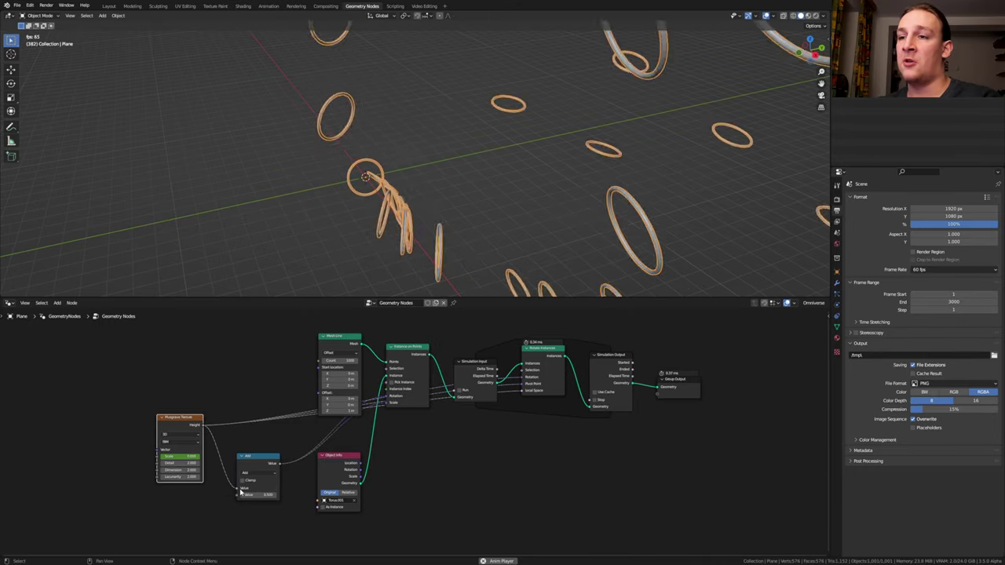
Duplicate the Add node, feed the copy into the original's second value, and set the copy's second value to 0.075.
{"action": "scroll", "coordinate": [252, 483], "scroll_direction": "up", "scroll_amount": 2}
{"action": "key", "text": "shift+d"}
{"action": "left_click", "coordinate": [229, 459]}
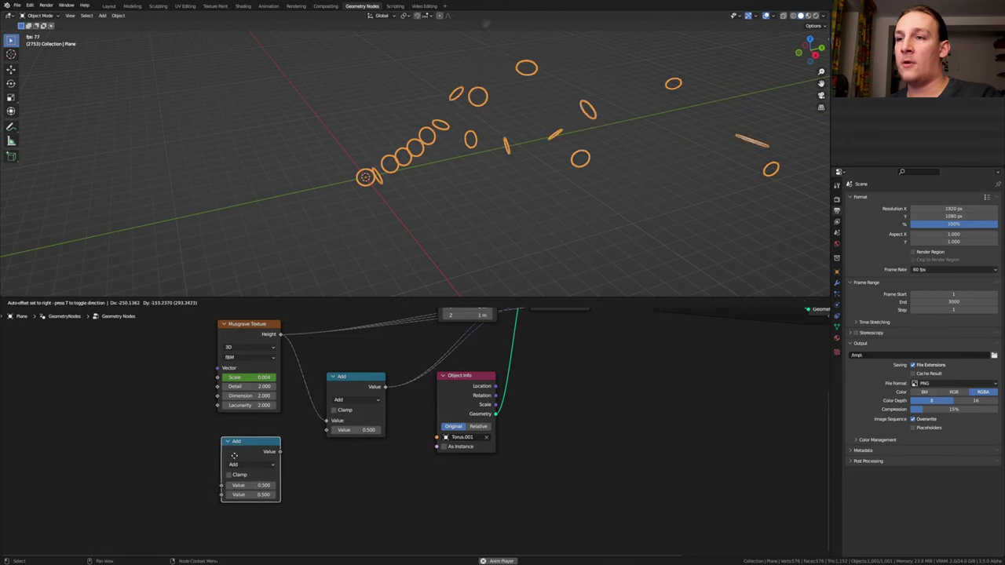
{"action": "left_click_drag", "start_coordinate": [274, 455], "coordinate": [316, 444]}
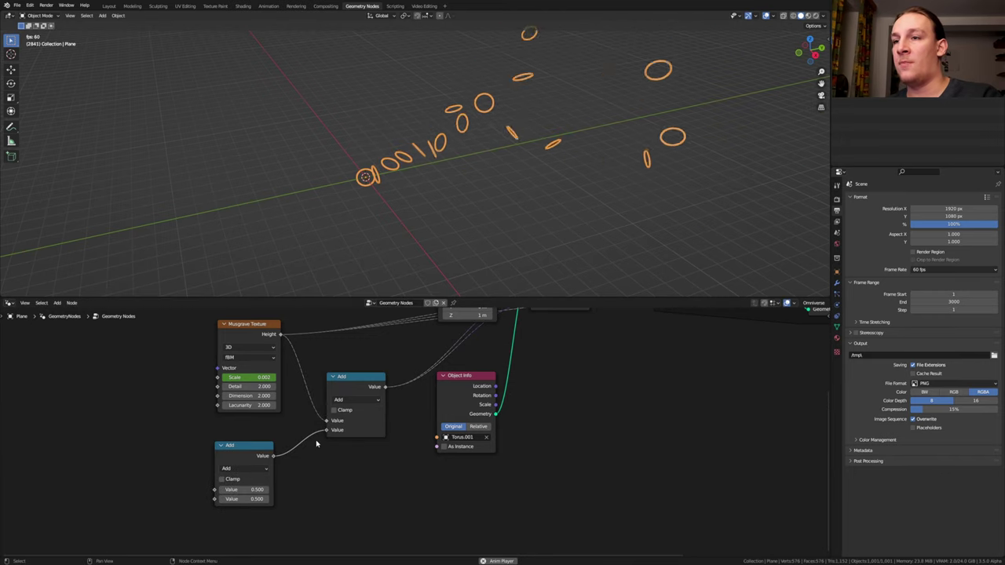
{"action": "left_click", "coordinate": [251, 499]}
{"action": "key", "text": "BackSpace"}
{"action": "type", "text": "0.75"}
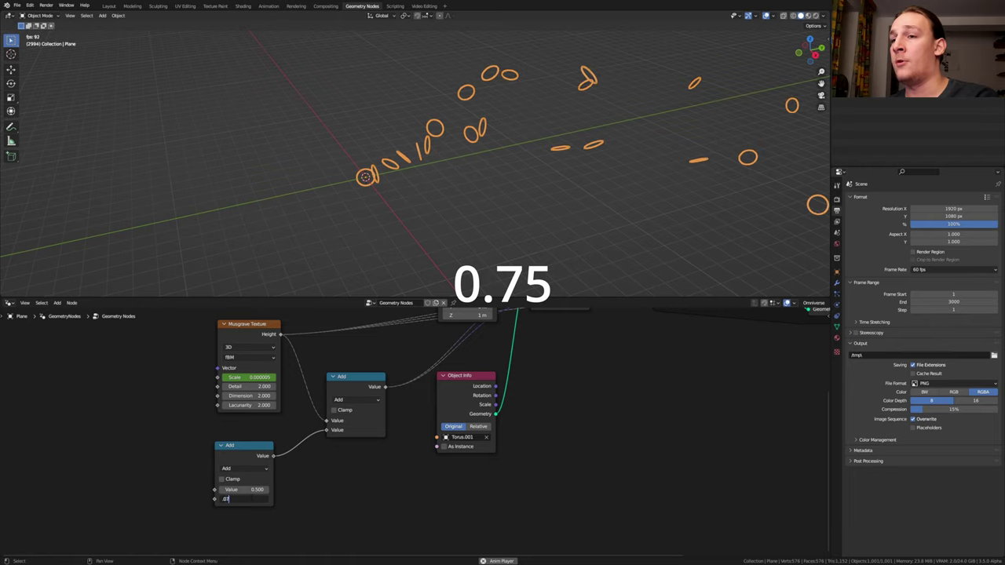
{"action": "key", "text": "Return"}
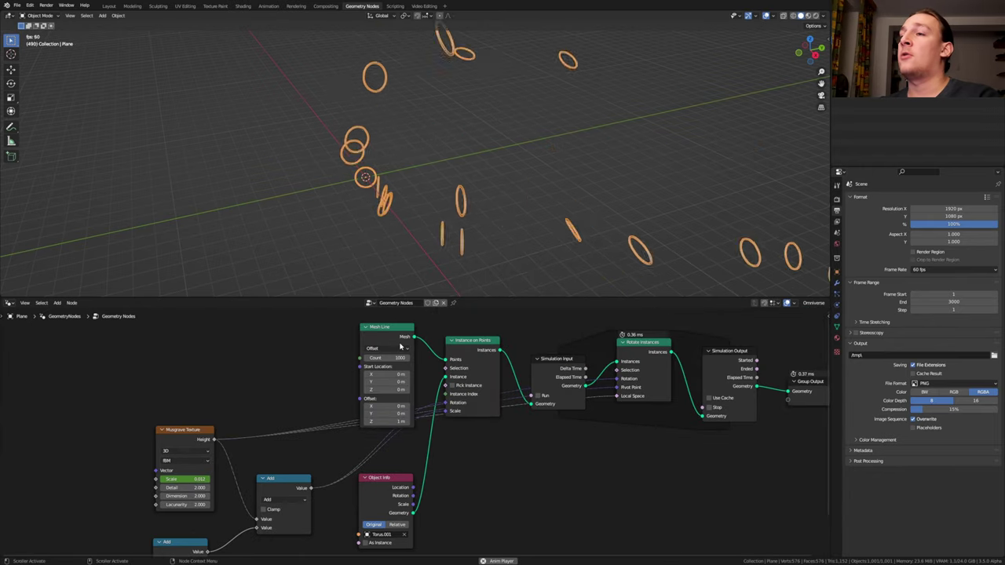
Switch the Mesh Line's mode from Offset to End Points.
{"action": "left_click", "coordinate": [387, 347]}
{"action": "left_click", "coordinate": [387, 365]}
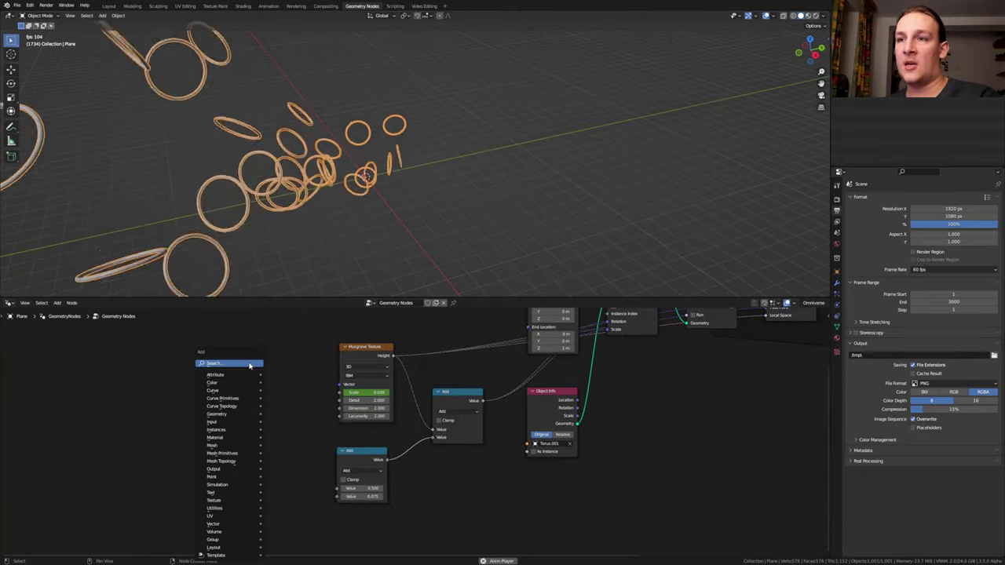
Add a Wave Texture node and link its Fac output to the first value of the duplicated Add node.
{"action": "left_click", "coordinate": [252, 363]}
{"action": "type", "text": "wa"}
{"action": "left_click", "coordinate": [253, 377]}
{"action": "left_click", "coordinate": [232, 410]}
{"action": "left_click_drag", "start_coordinate": [257, 409], "coordinate": [338, 489]}
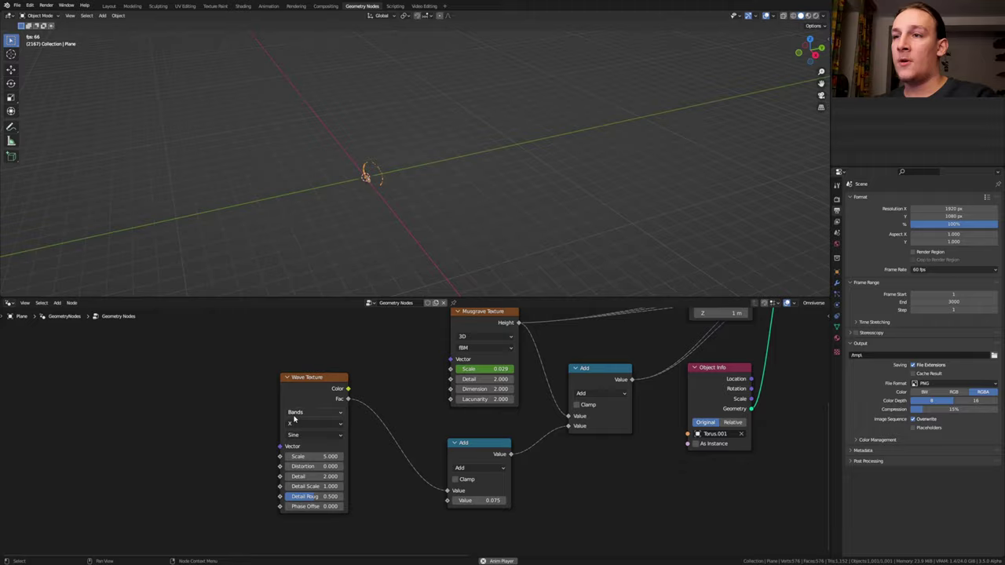
Set the Wave Texture's type to Rings and its rings direction to Spherical.
{"action": "left_click", "coordinate": [313, 412]}
{"action": "left_click", "coordinate": [305, 435]}
{"action": "left_click", "coordinate": [326, 425]}
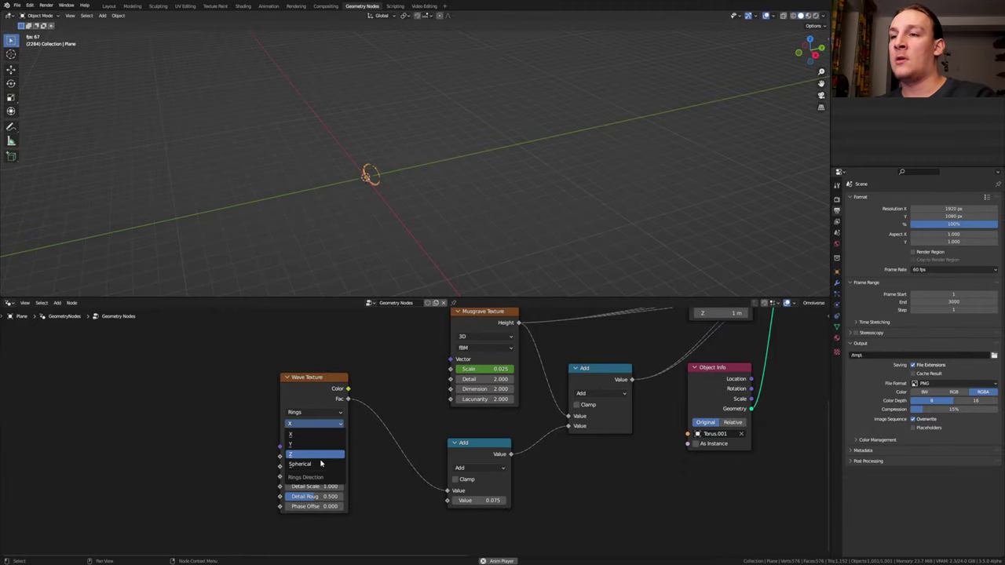
Add a Scene Time node whose Seconds drive the Wave Texture's Scale, and link the wave's Color to the Musgrave Texture's Vector.
{"action": "key", "text": "shift+a"}
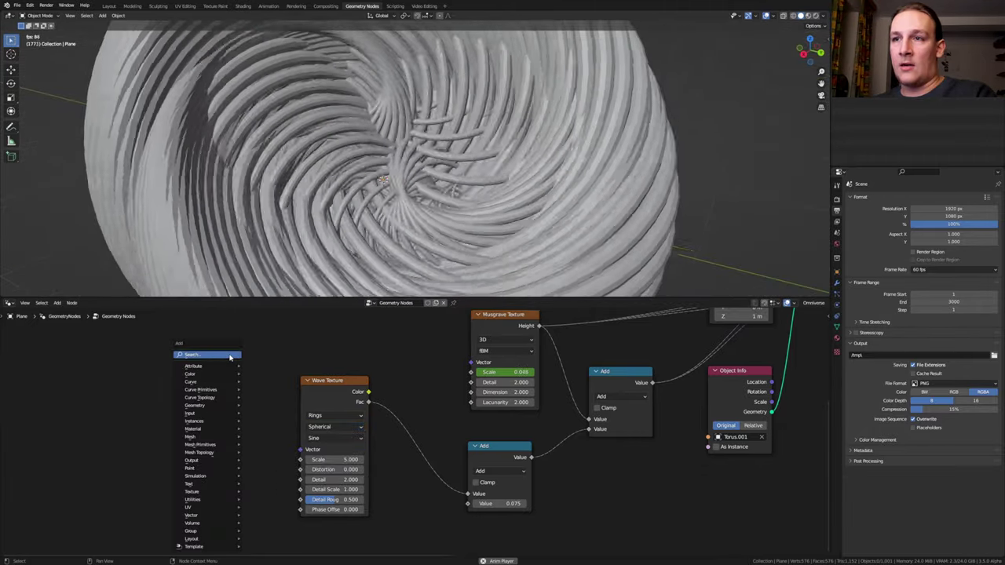
{"action": "type", "text": "t"}
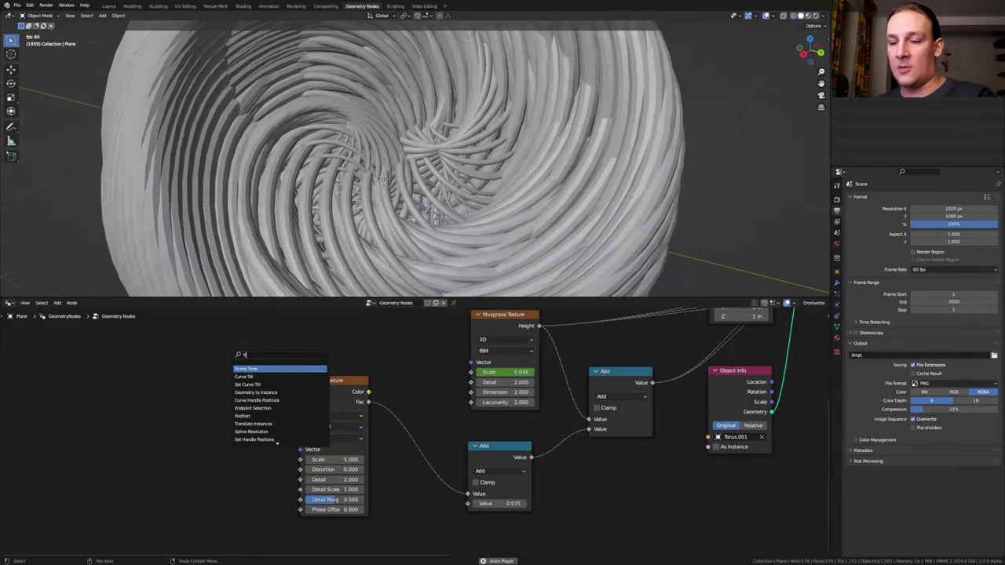
{"action": "left_click", "coordinate": [246, 377]}
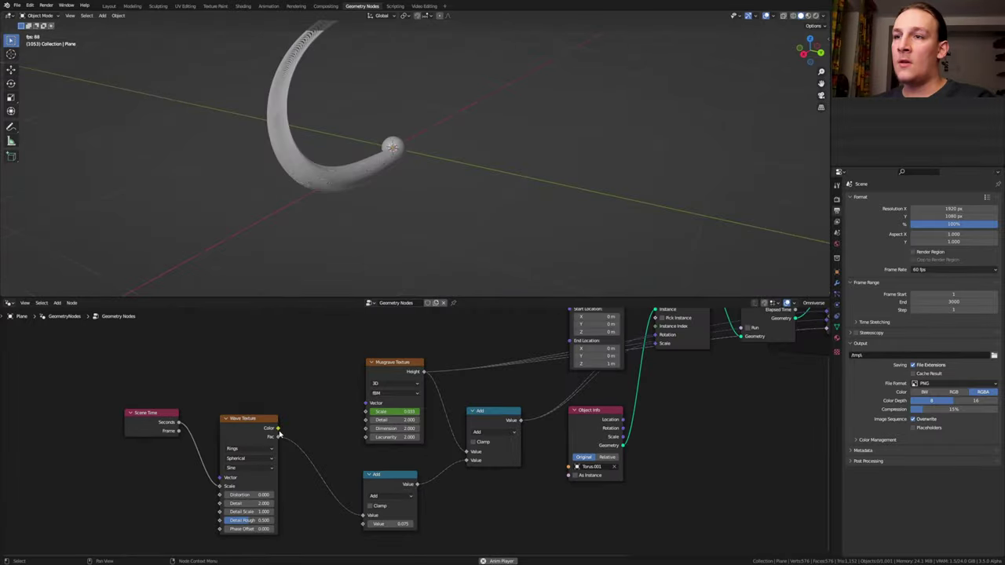
{"action": "left_click_drag", "start_coordinate": [277, 428], "coordinate": [366, 403]}
Restore a timeline above the node editor and play the simulation from frame 1 with Use Cache enabled on the Simulation Output.
{"action": "left_click_drag", "start_coordinate": [4, 294], "coordinate": [17, 255]}
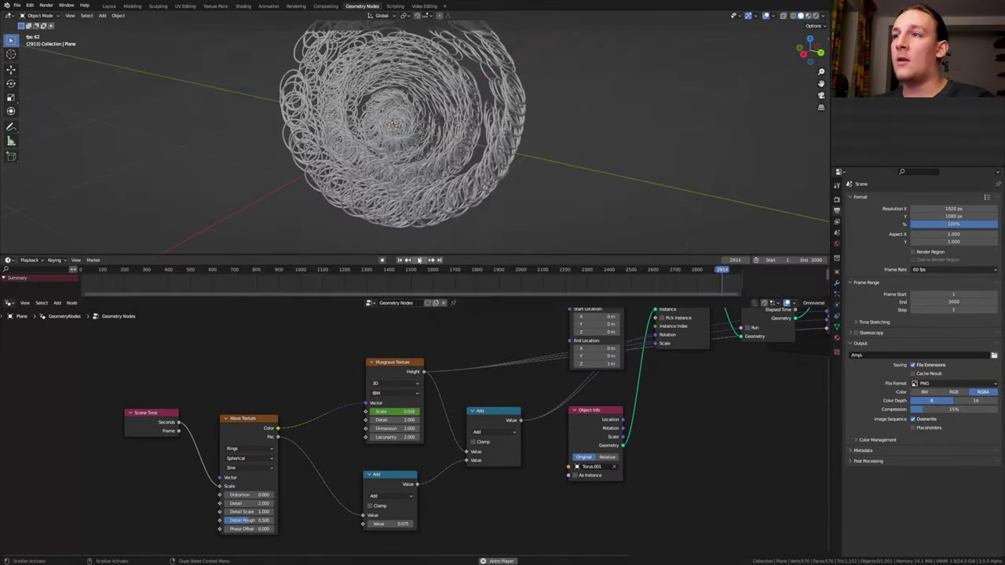
{"action": "key", "text": "space"}
{"action": "left_click", "coordinate": [402, 260]}
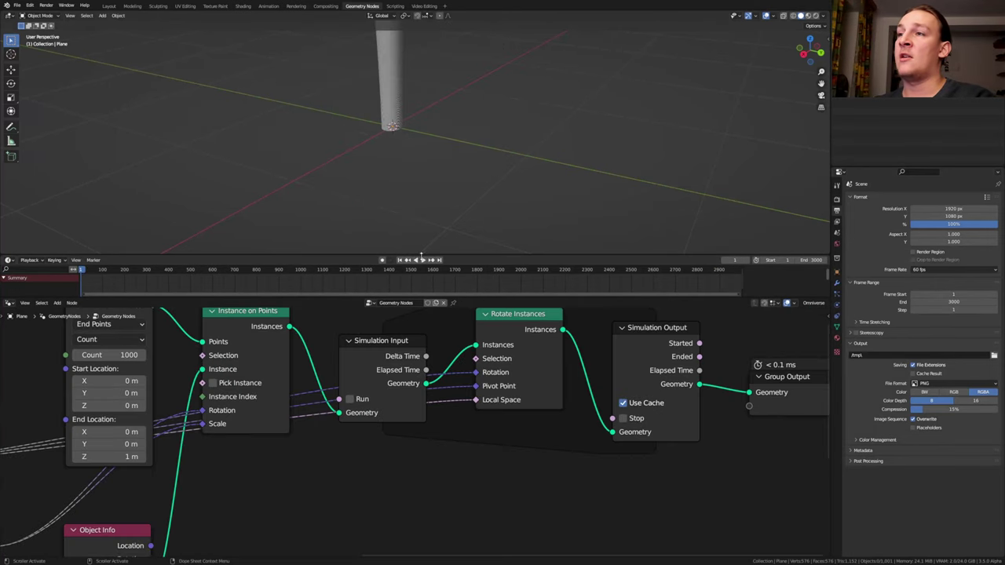
{"action": "left_click", "coordinate": [424, 260]}
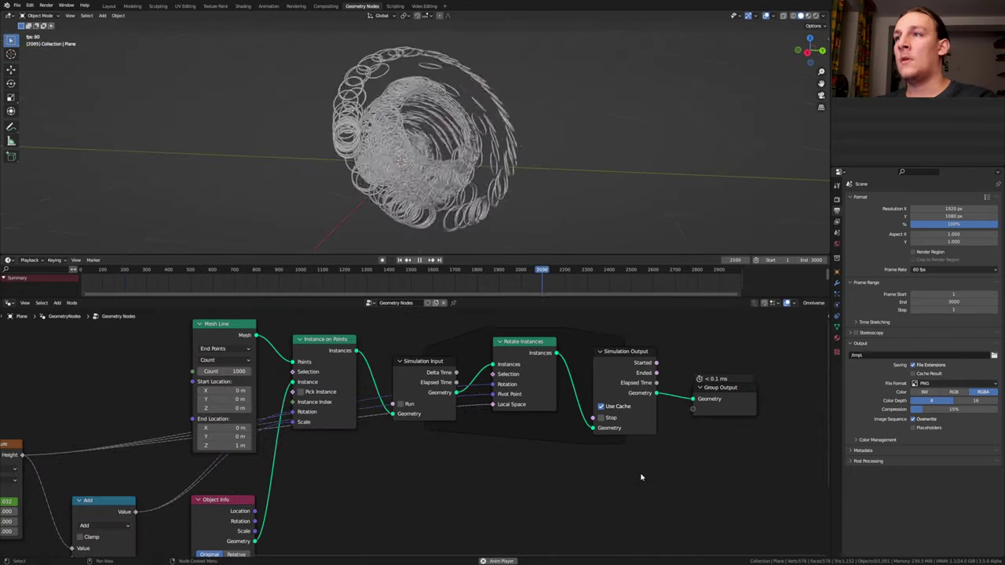
{"action": "key", "text": "space"}
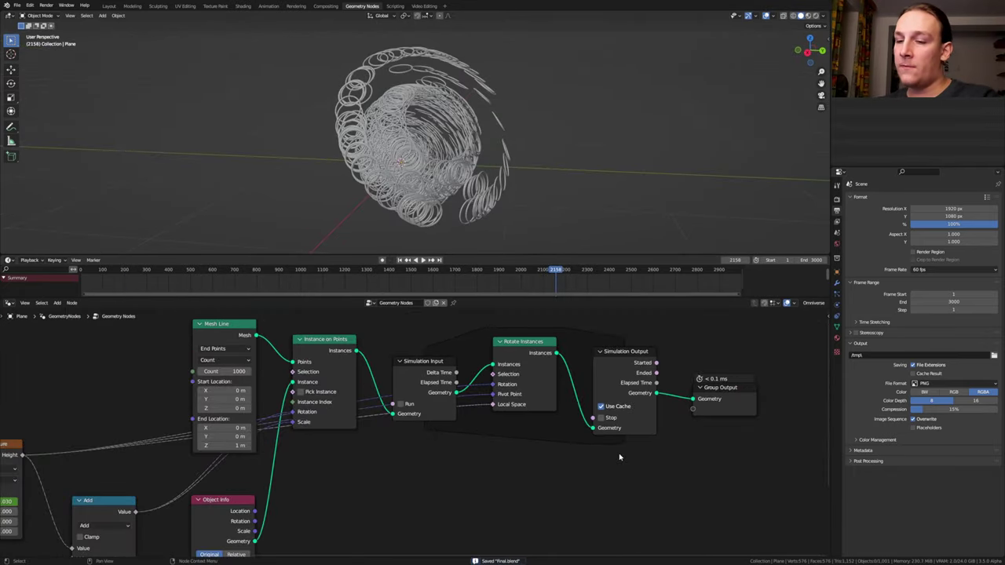
Insert a Subdivision Surface node between the Simulation Output and the Group Output and set its level to 3.
{"action": "middle_click_drag", "start_coordinate": [619, 457], "coordinate": [421, 493]}
{"action": "key", "text": "shift+a"}
{"action": "type", "text": "sub"}
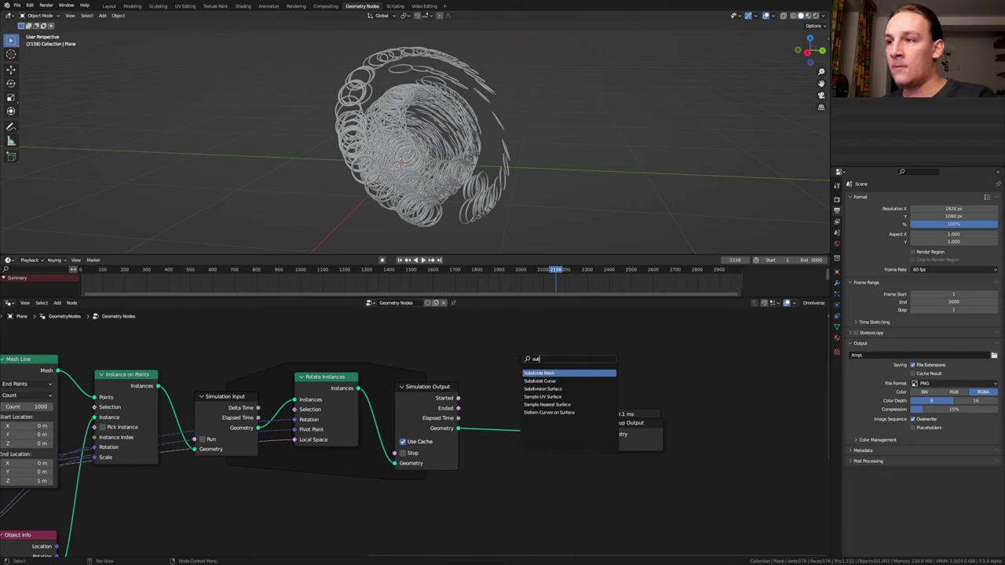
{"action": "left_click", "coordinate": [549, 389]}
{"action": "left_click", "coordinate": [545, 440]}
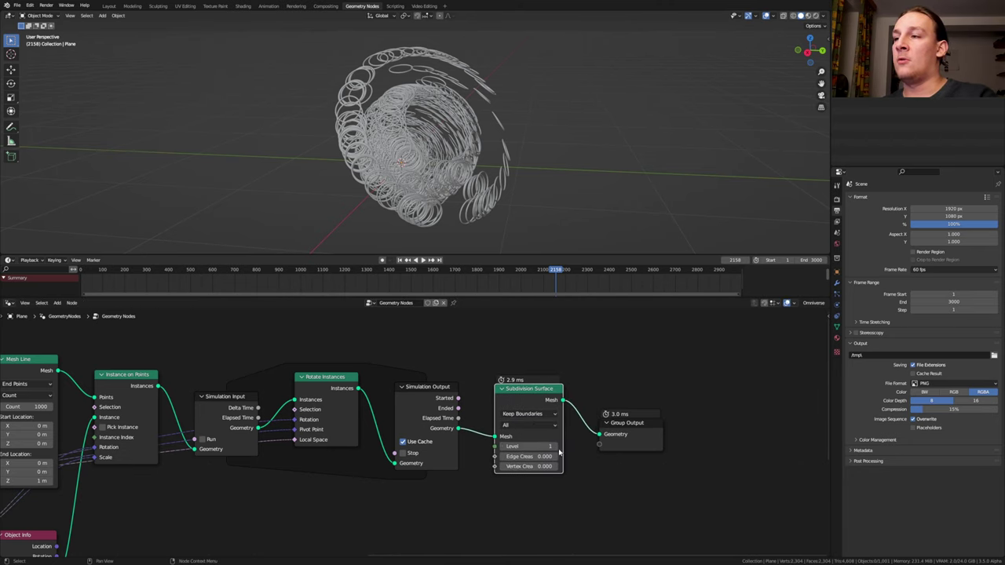
{"action": "left_click", "coordinate": [554, 447]}
{"action": "left_click", "coordinate": [556, 448]}
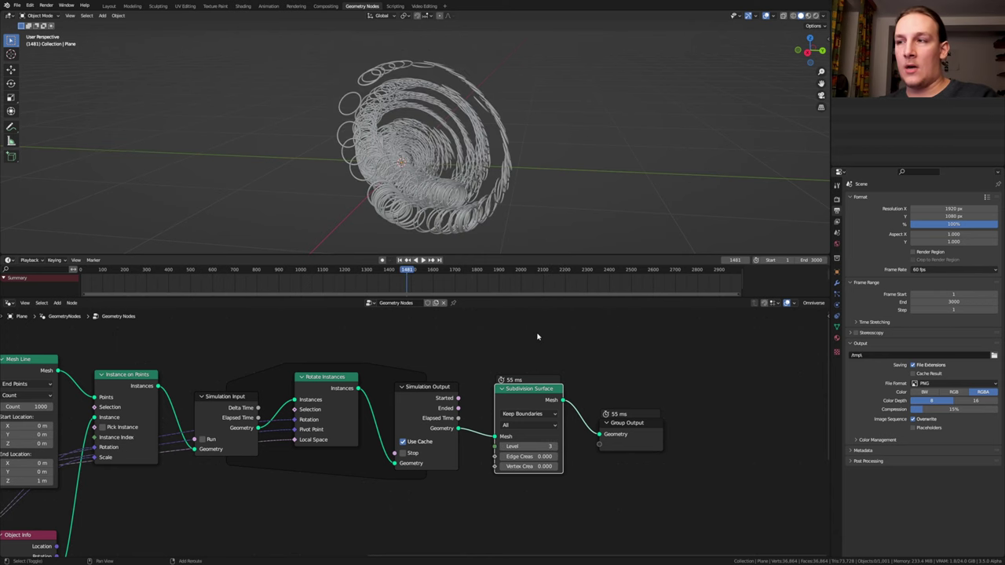
Insert a Set Shade Smooth node after the Subdivision Surface node.
{"action": "key", "text": "shift+a"}
{"action": "type", "text": "se"}
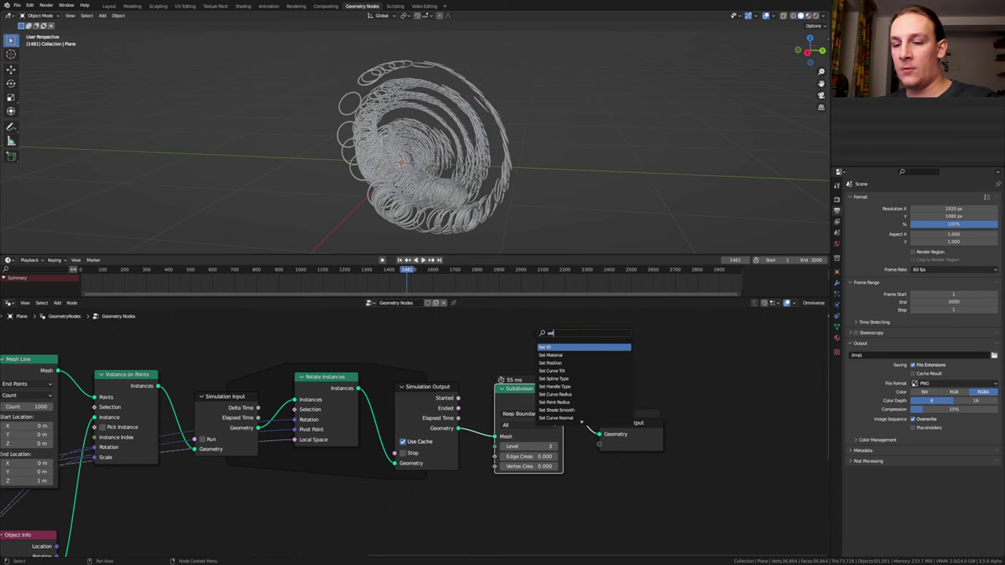
{"action": "type", "text": "t sh"}
{"action": "key", "text": "Return"}
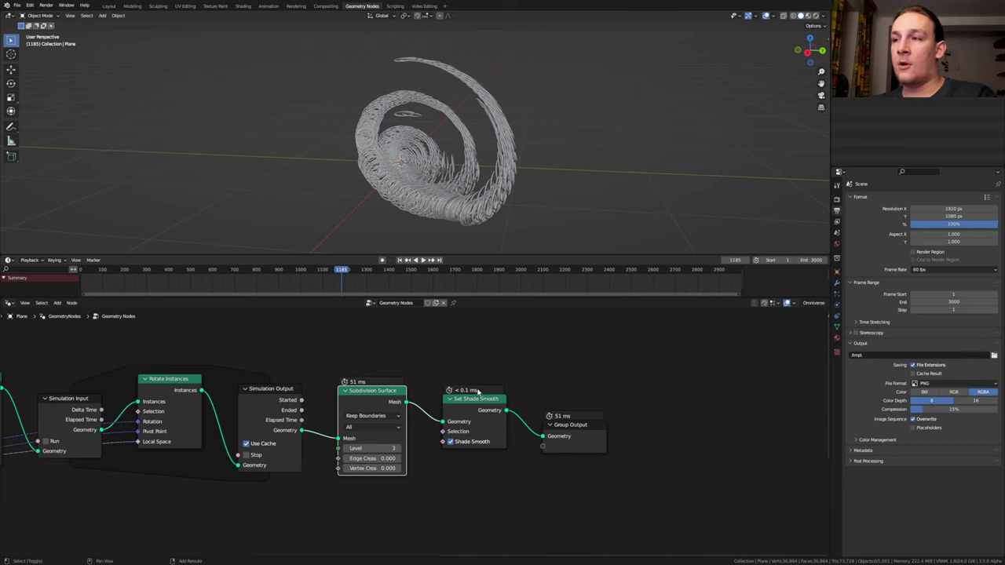
Insert a Set Material node between Set Shade Smooth and the Group Output.
{"action": "key", "text": "shift+a"}
{"action": "type", "text": "setma"}
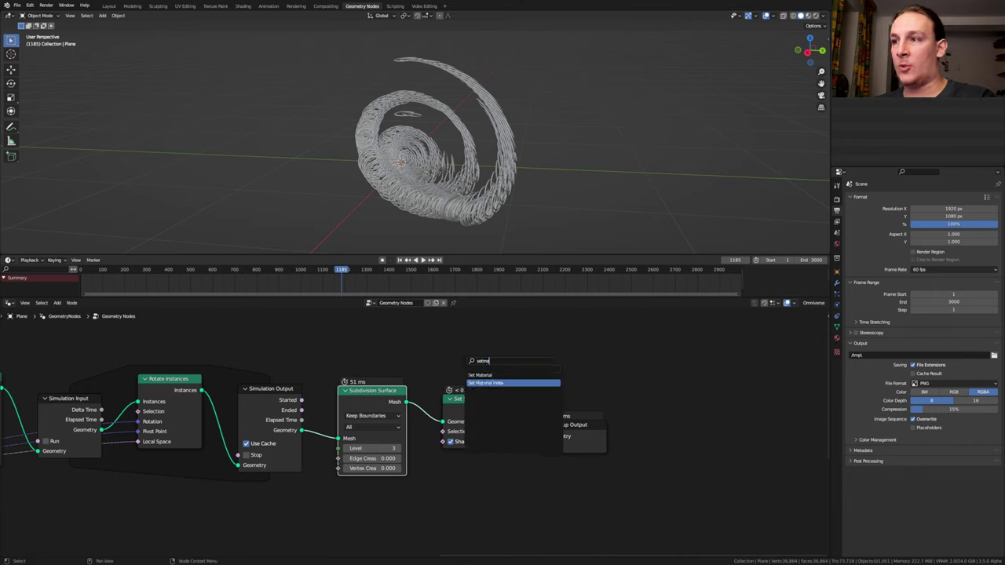
{"action": "left_click", "coordinate": [486, 375]}
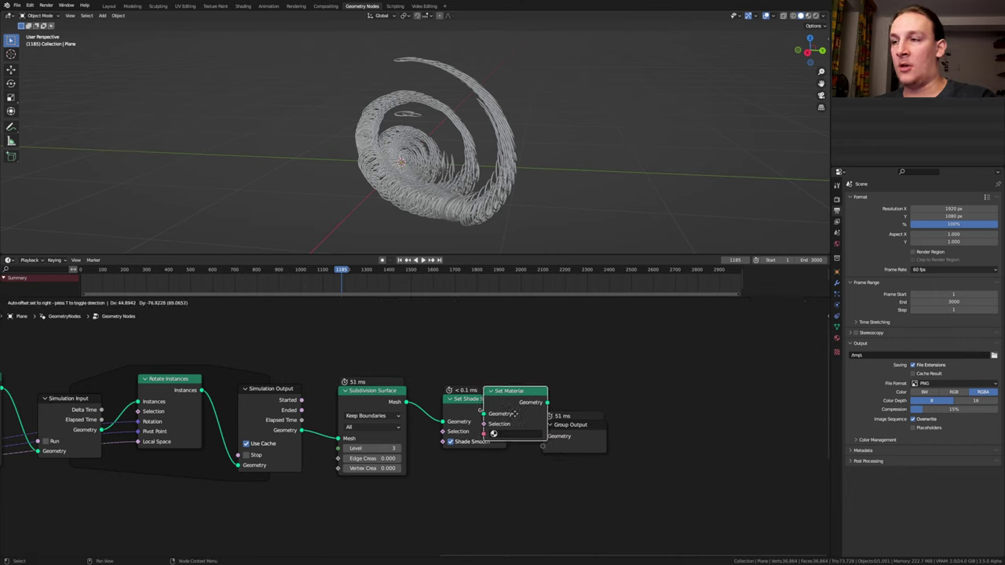
{"action": "left_click", "coordinate": [493, 433]}
Create a new material with Metallic 1.000 and Roughness 0.000, and assign it in the Set Material node.
{"action": "left_click", "coordinate": [836, 339]}
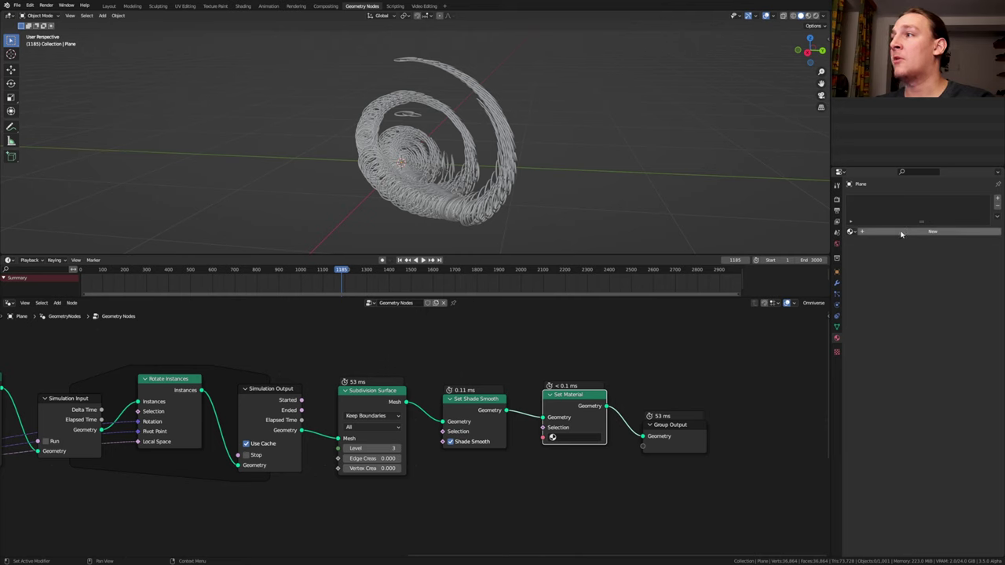
{"action": "left_click", "coordinate": [905, 233]}
{"action": "left_click_drag", "start_coordinate": [931, 374], "coordinate": [915, 406]}
{"action": "left_click", "coordinate": [553, 437]}
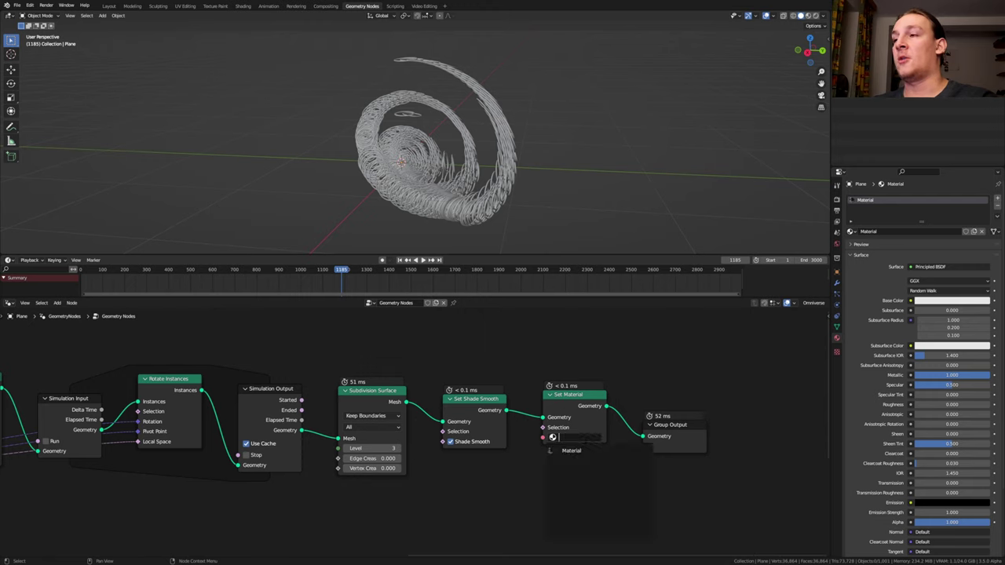
{"action": "left_click", "coordinate": [572, 450]}
Use the studio_small_01_4k.exr environment texture as the World background colour and save the file.
{"action": "left_click", "coordinate": [836, 244]}
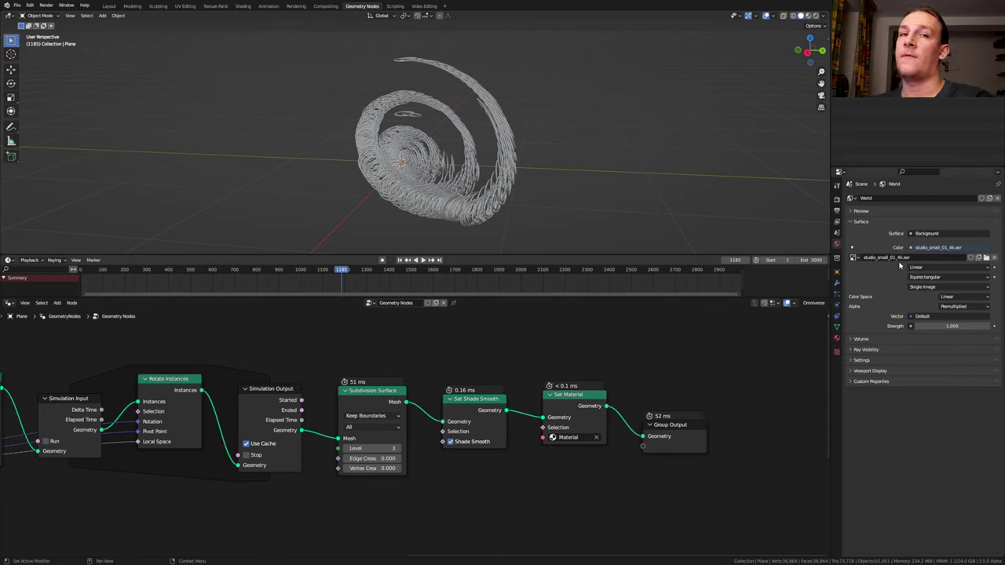
{"action": "key", "text": "ctrl+s"}
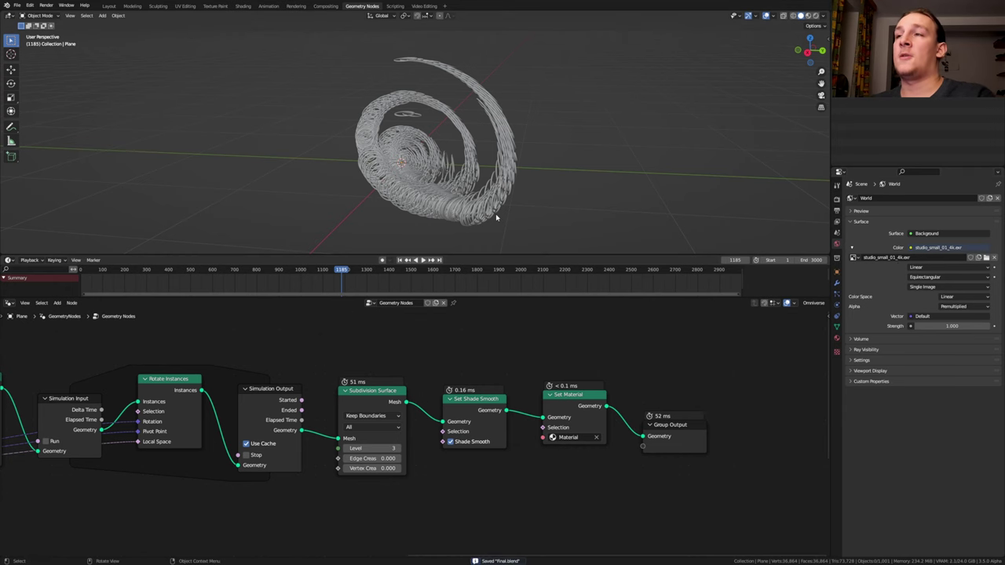
Add a camera aligned to the current view in the Layout workspace and look through it.
{"action": "left_click", "coordinate": [109, 5]}
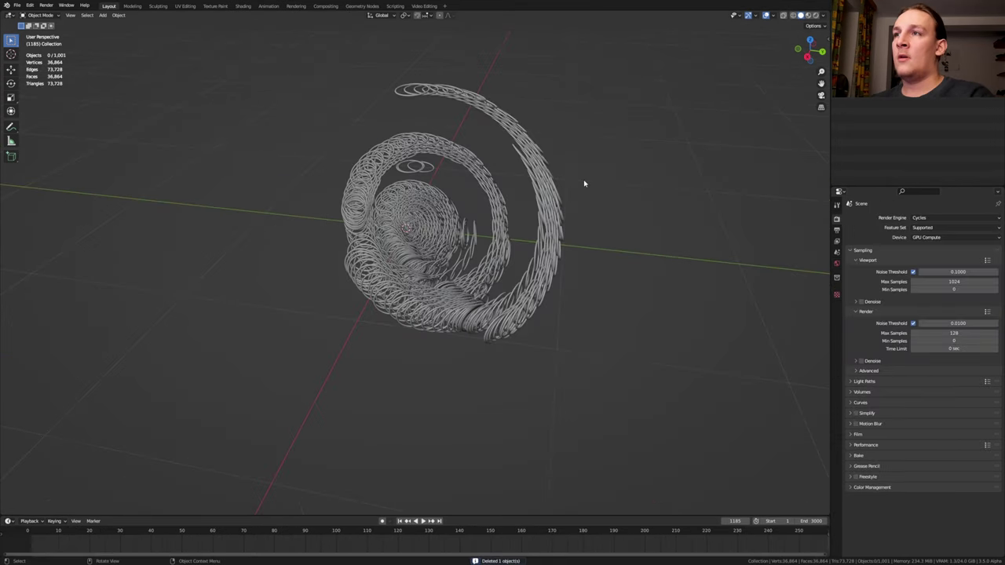
{"action": "middle_click_drag", "start_coordinate": [576, 204], "coordinate": [566, 212]}
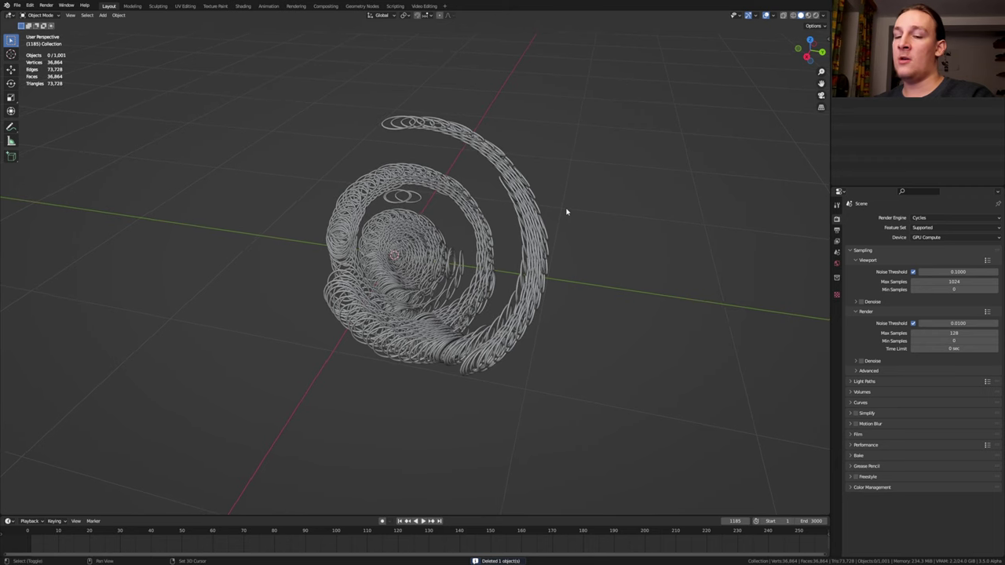
{"action": "key", "text": "shift+a"}
{"action": "left_click", "coordinate": [567, 209]}
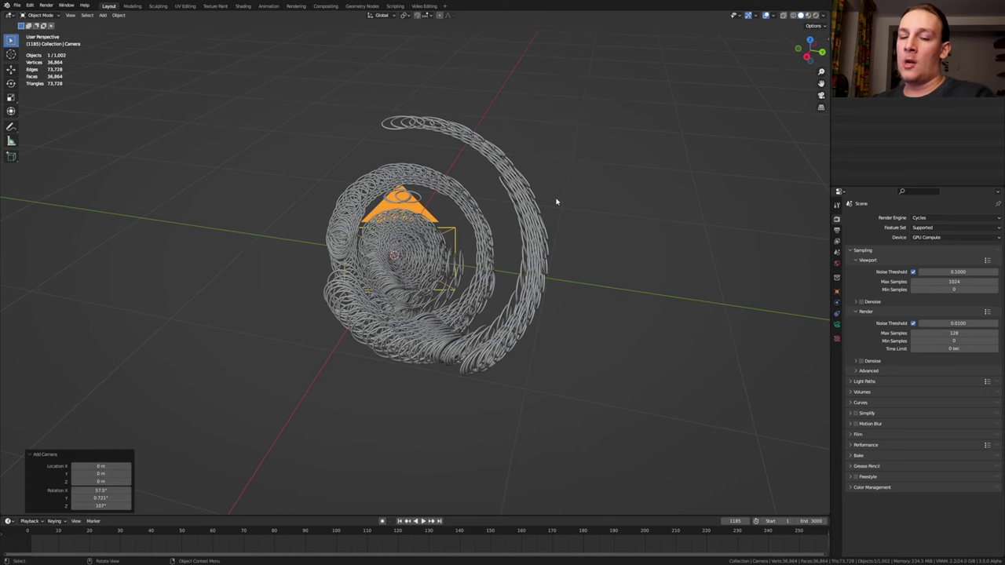
{"action": "key", "text": "KP_0"}
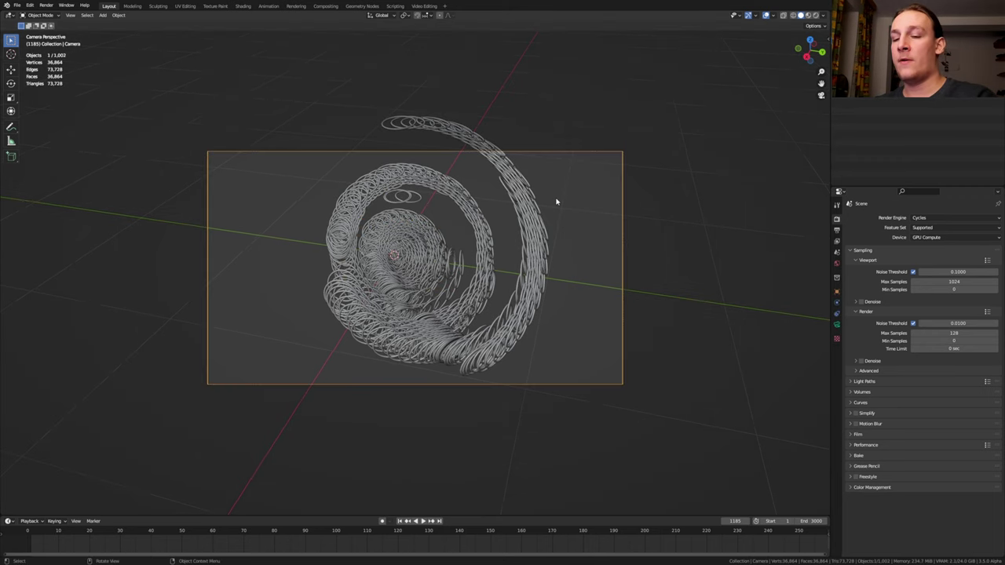
Move the camera back about 1.04 m along its local Z axis and shift it slightly to reframe the rings.
{"action": "key", "text": "g"}
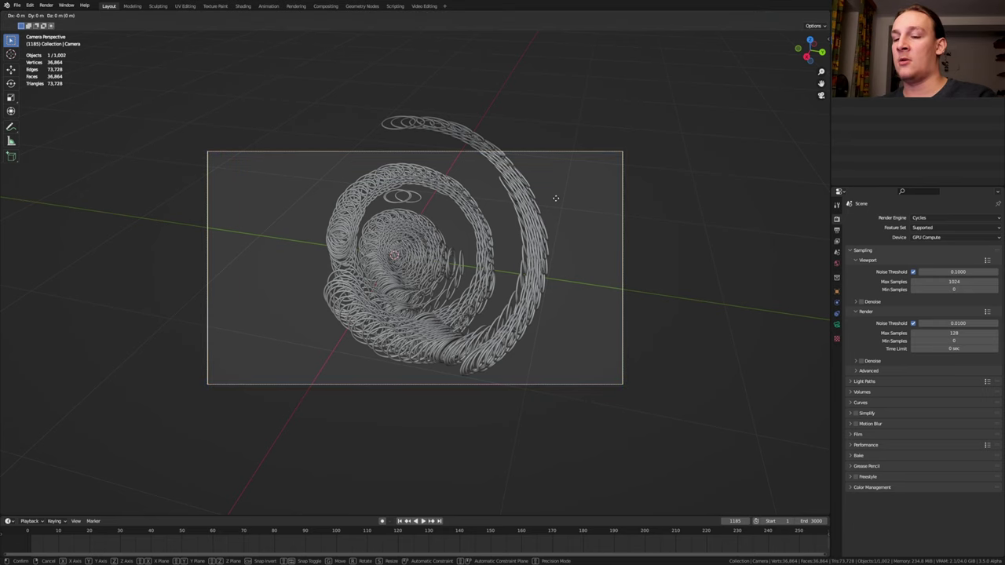
{"action": "key", "text": "z"}
{"action": "key", "text": "z"}
{"action": "left_click", "coordinate": [558, 249]}
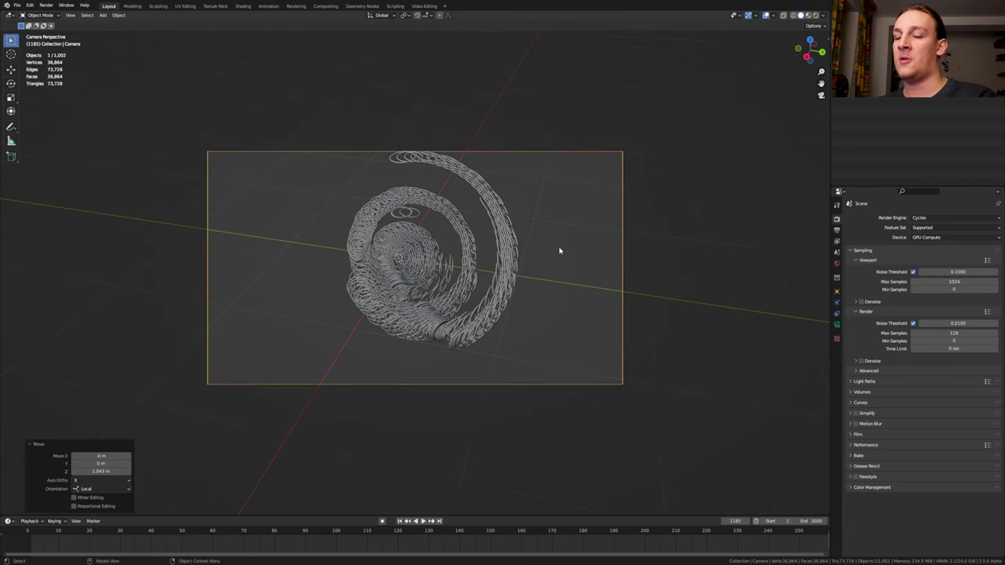
{"action": "key", "text": "g"}
{"action": "left_click", "coordinate": [561, 230]}
{"action": "left_click", "coordinate": [837, 291]}
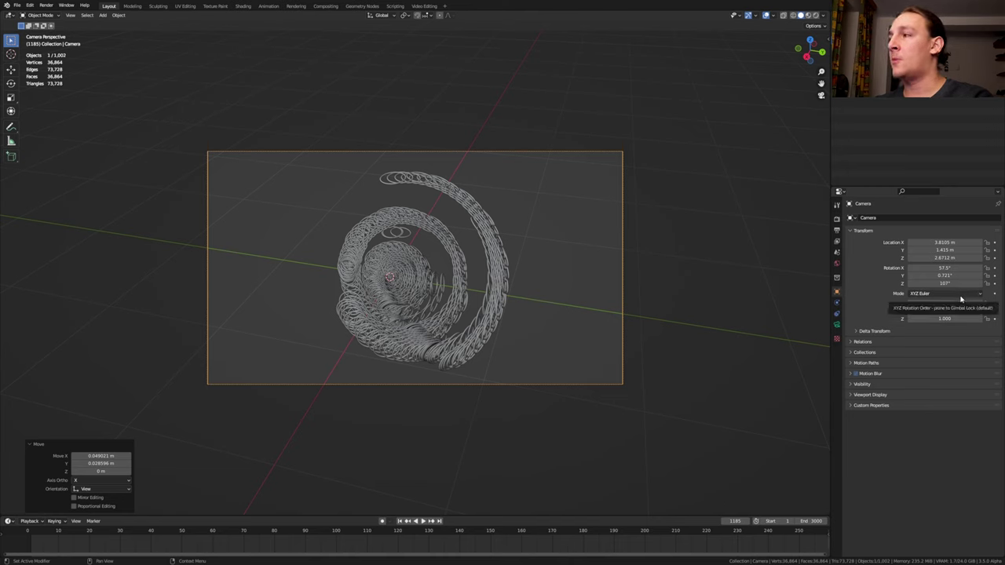
Set the render engine to Eevee with a transparent film and show the viewport in rendered shading.
{"action": "left_click", "coordinate": [836, 219]}
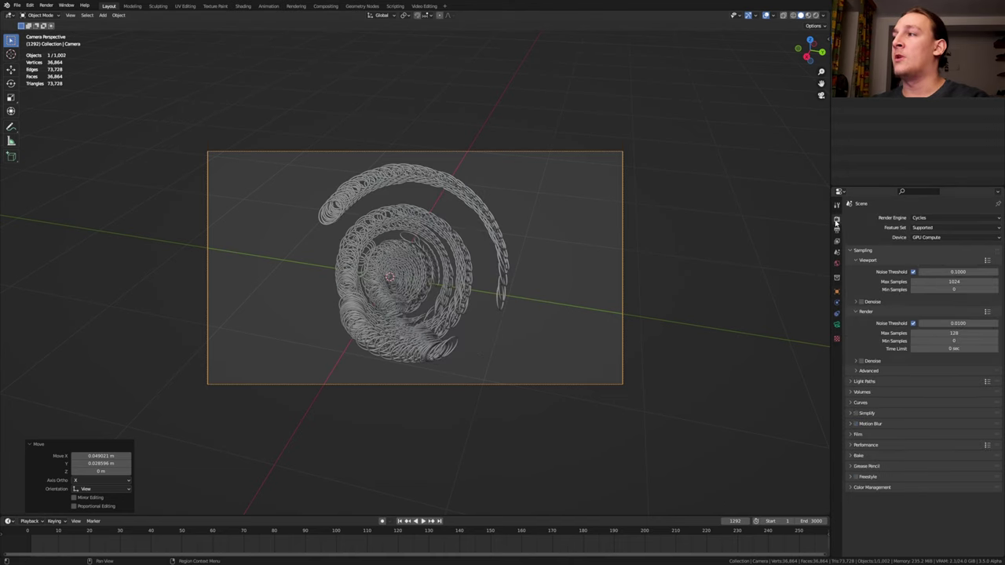
{"action": "left_click", "coordinate": [920, 219]}
{"action": "left_click", "coordinate": [923, 228]}
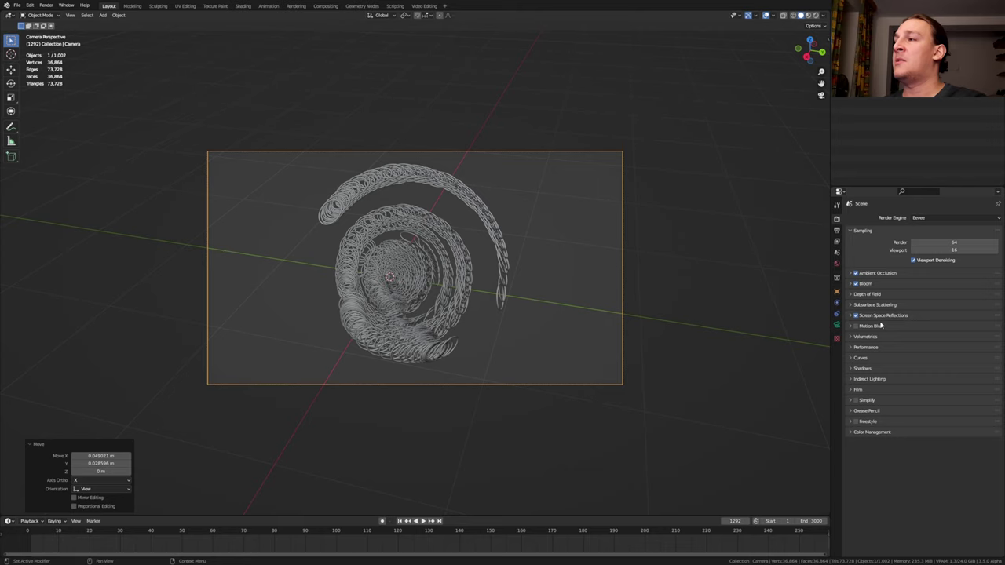
{"action": "left_click", "coordinate": [859, 390]}
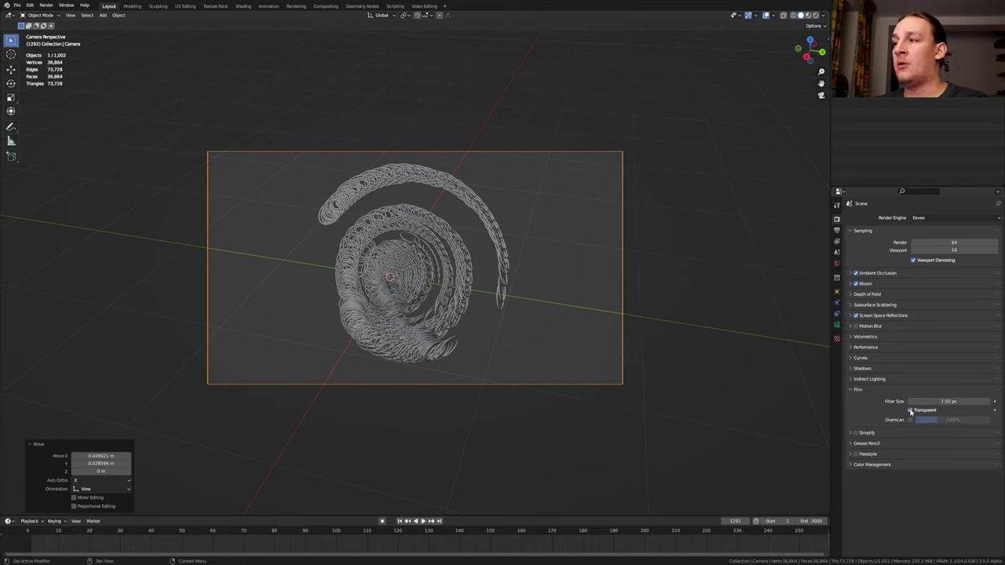
{"action": "left_click", "coordinate": [911, 409]}
{"action": "left_click", "coordinate": [816, 15]}
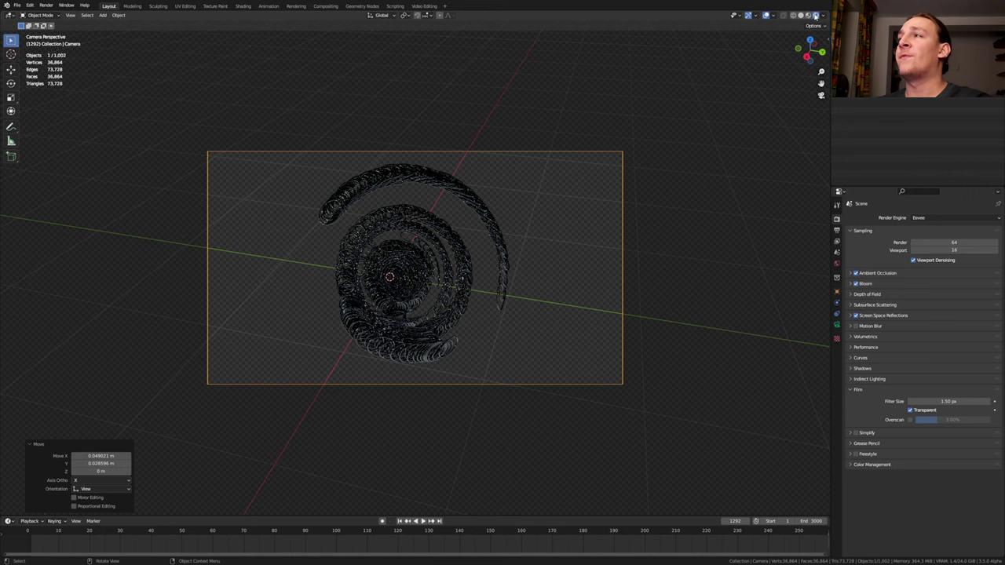
Enable the camera's depth of field, focusing on the Plane object with an F-Stop of 1.
{"action": "left_click", "coordinate": [837, 324]}
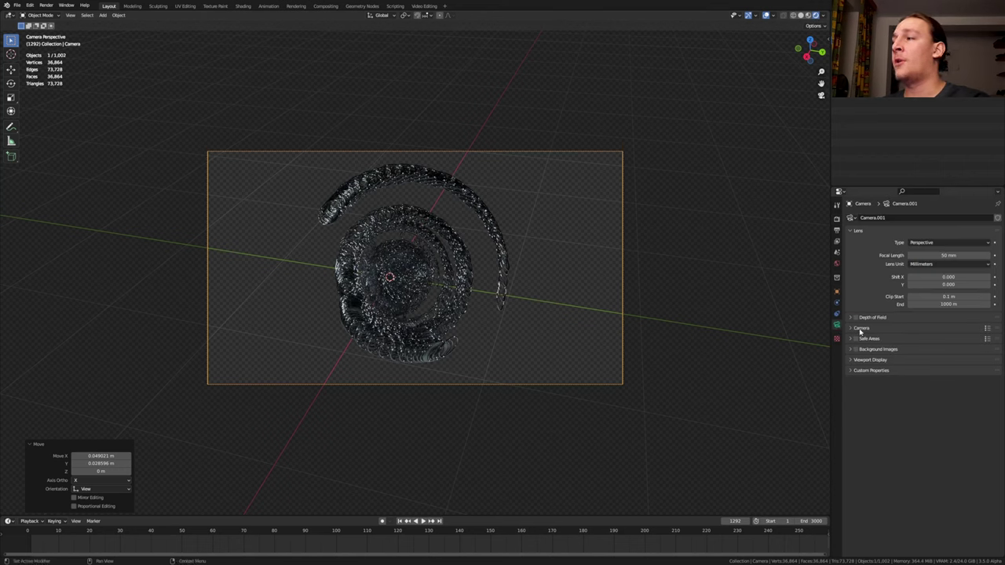
{"action": "left_click", "coordinate": [856, 317]}
{"action": "left_click", "coordinate": [872, 317]}
{"action": "left_click", "coordinate": [946, 329]}
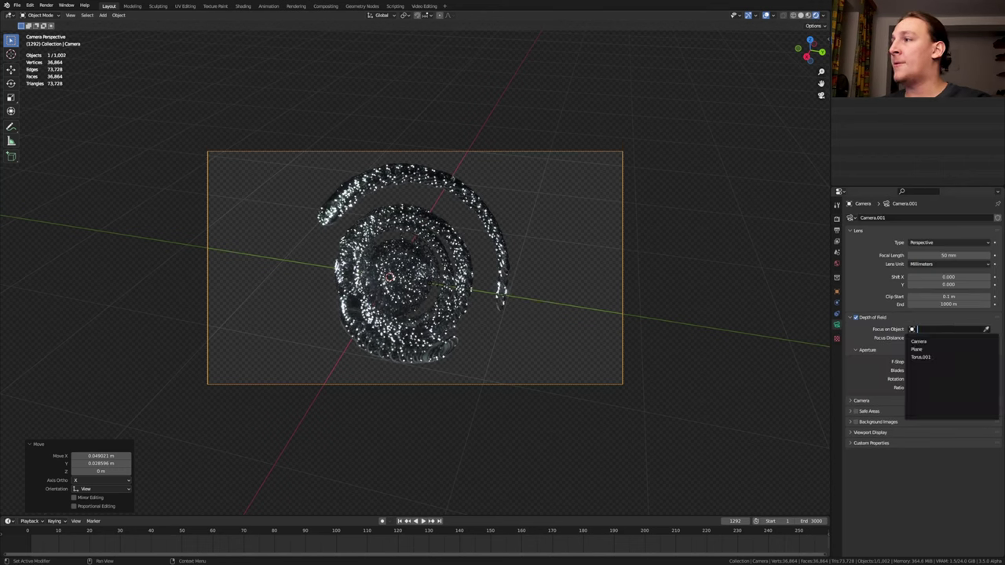
{"action": "left_click", "coordinate": [952, 348]}
{"action": "double_click", "coordinate": [949, 362]}
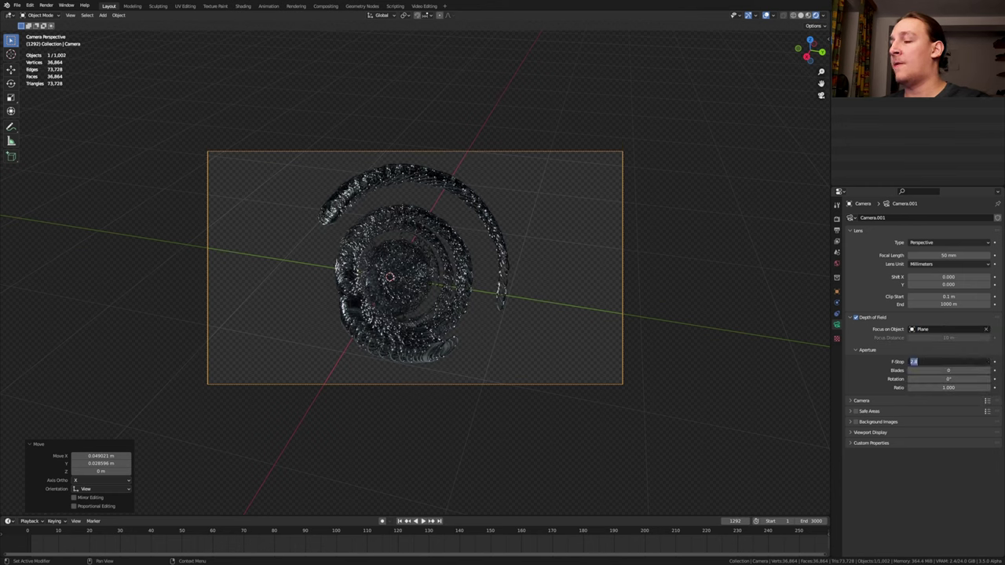
{"action": "type", "text": "1"}
{"action": "key", "text": "Return"}
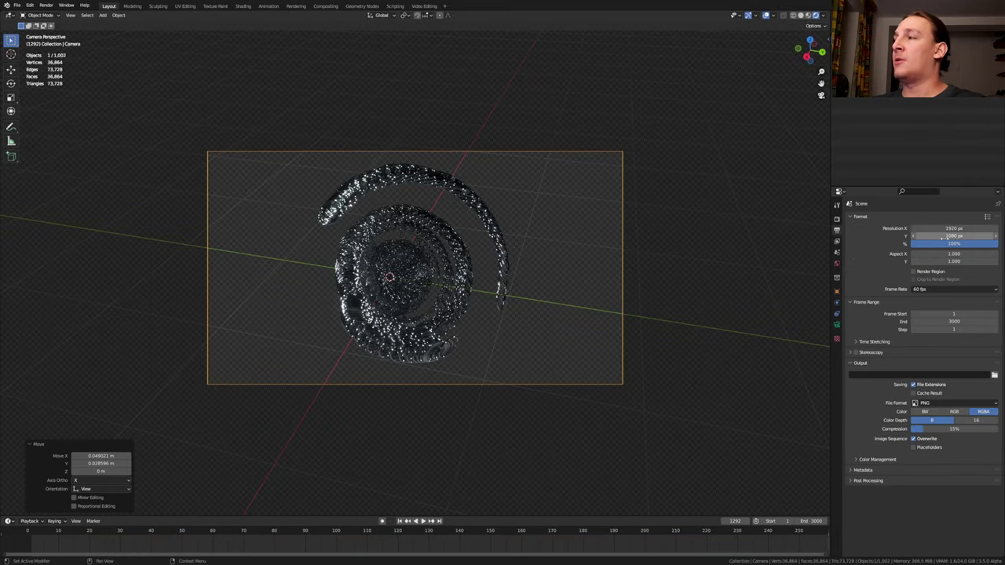
Set the render output path to Rendered_Images\Rendered_Images_ and the file format to JPEG with 100% quality.
{"action": "left_click", "coordinate": [994, 377]}
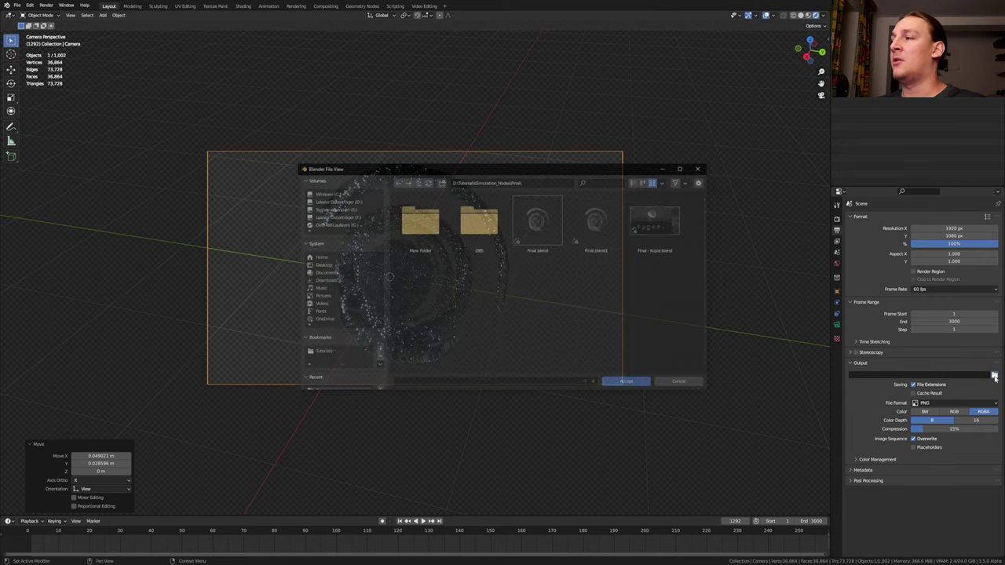
{"action": "key", "text": "Return"}
{"action": "left_click", "coordinate": [940, 405]}
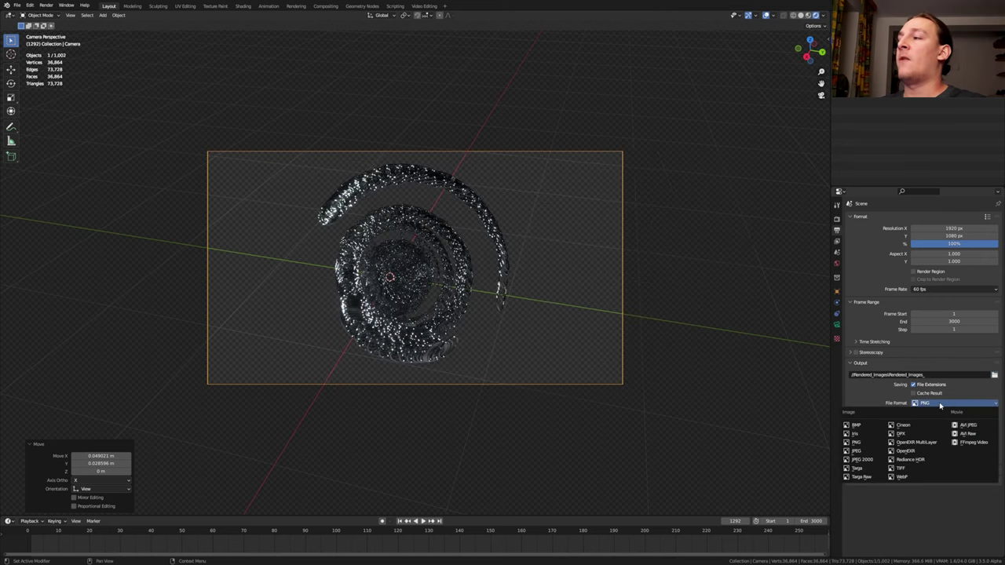
{"action": "left_click", "coordinate": [869, 455]}
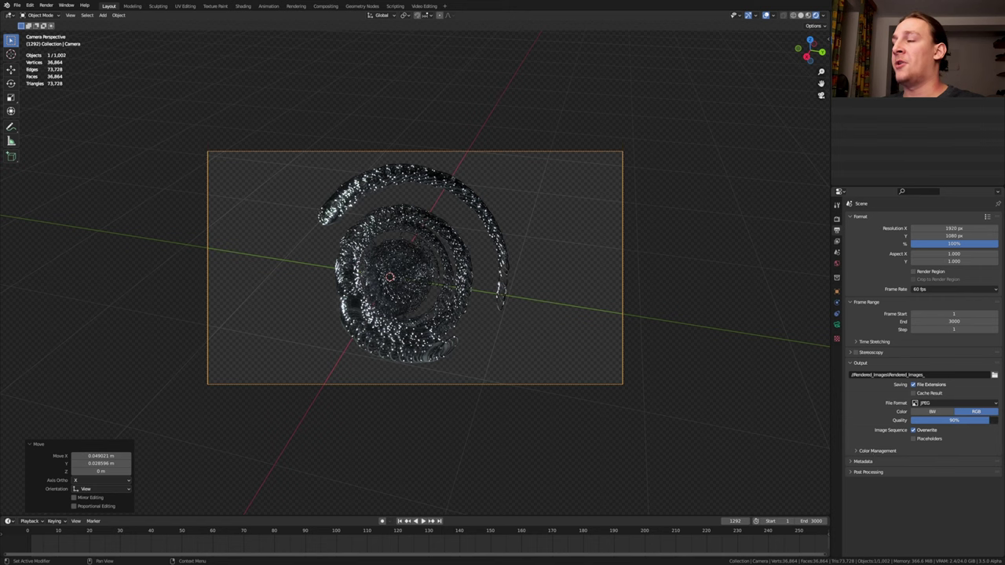
{"action": "left_click_drag", "start_coordinate": [967, 420], "coordinate": [999, 421]}
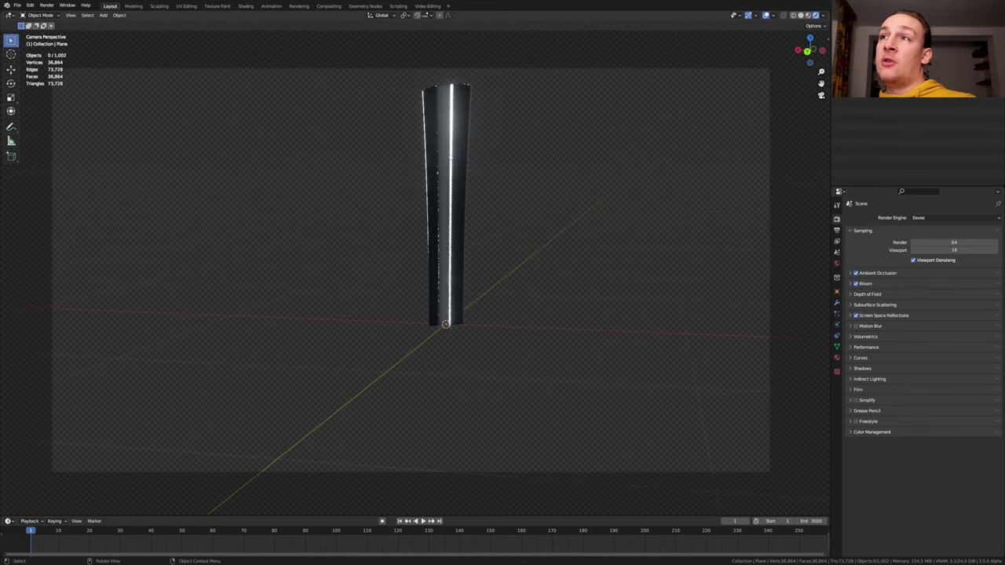
Save the file with the Subdivision Surface node muted and Use Cache turned off on the Simulation Output node.
{"action": "left_click", "coordinate": [365, 6]}
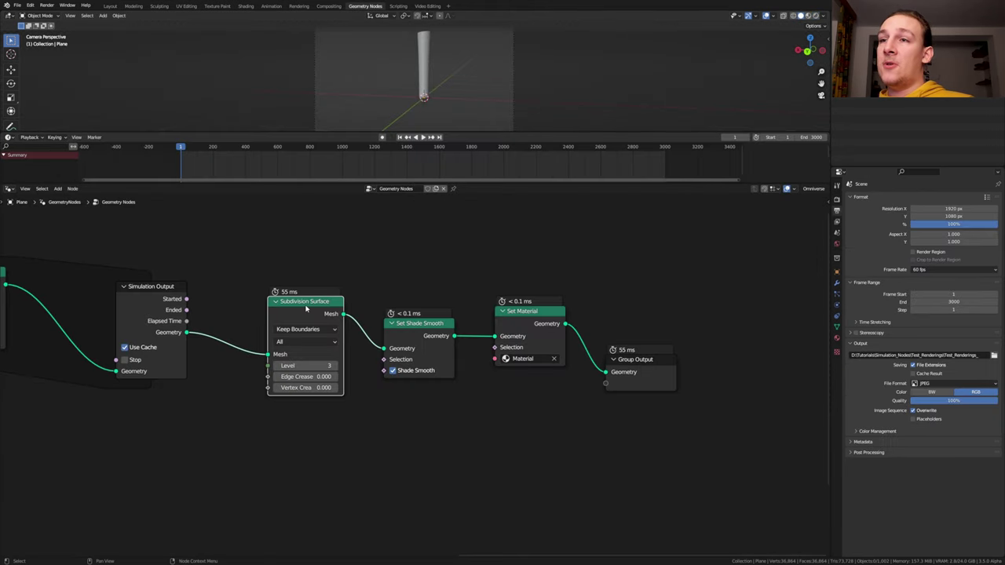
{"action": "key", "text": "ctrl+m"}
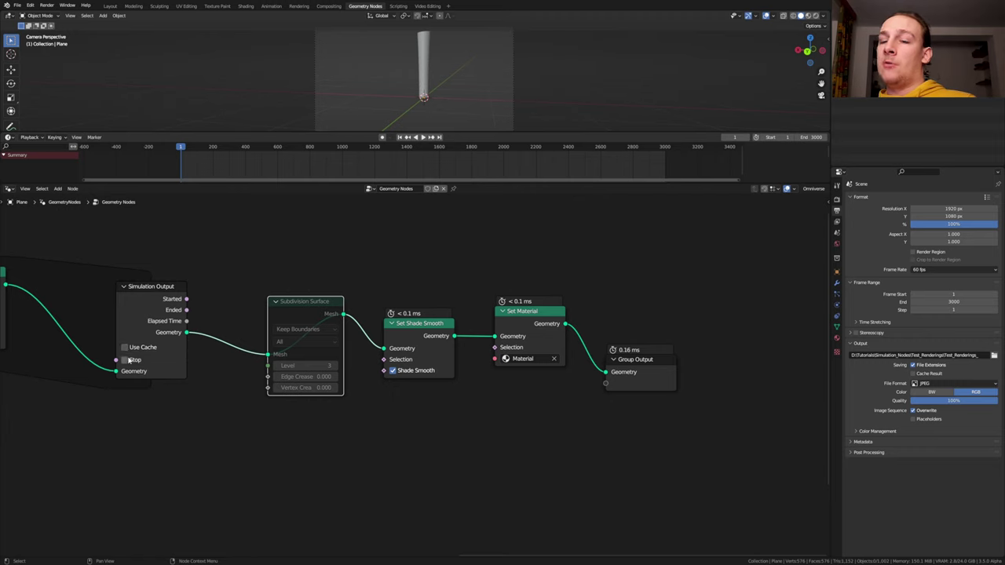
{"action": "key", "text": "ctrl+s"}
Revert to the last saved file and turn on Use Cache in the Simulation Output node.
{"action": "left_click", "coordinate": [20, 8]}
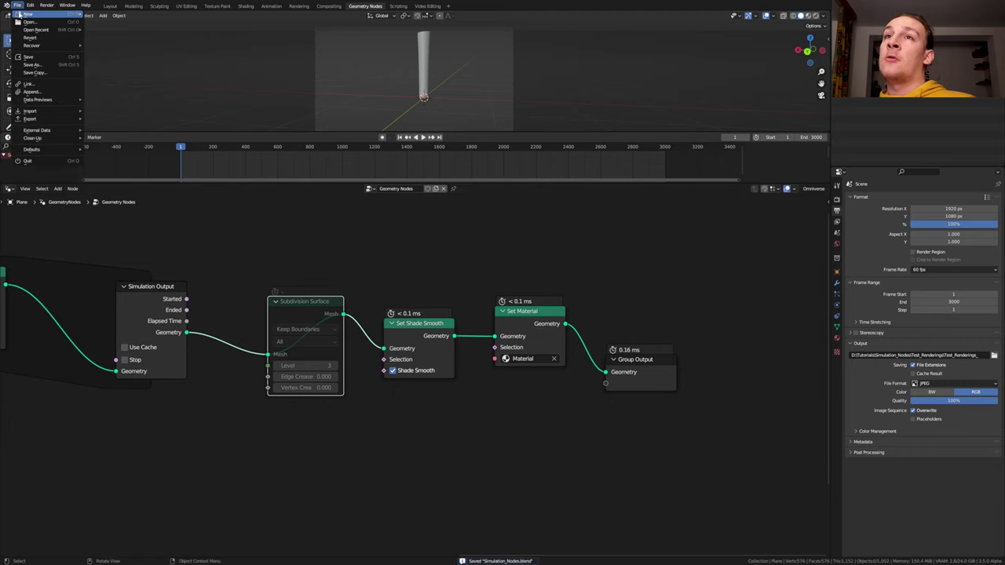
{"action": "left_click", "coordinate": [30, 38]}
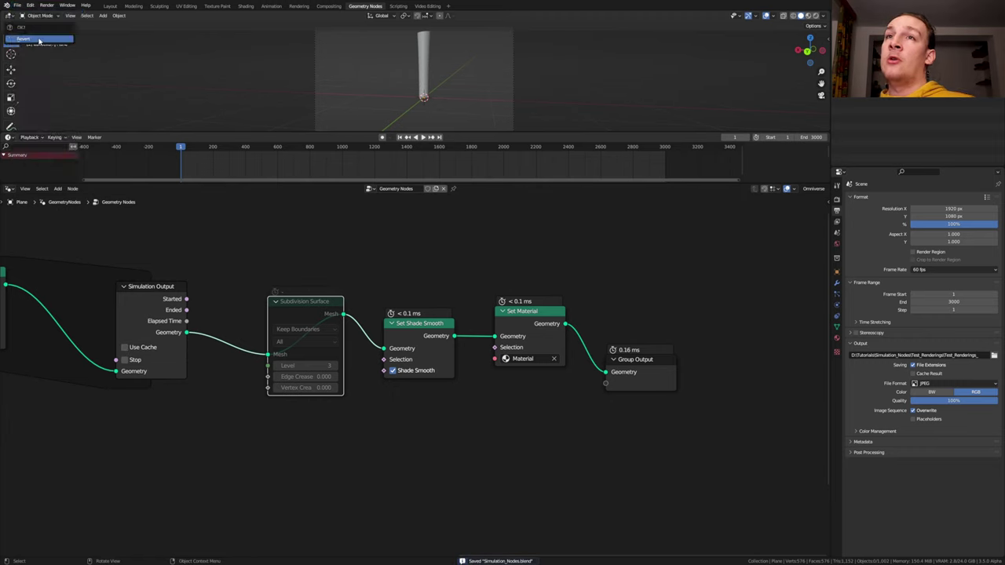
{"action": "left_click", "coordinate": [51, 53]}
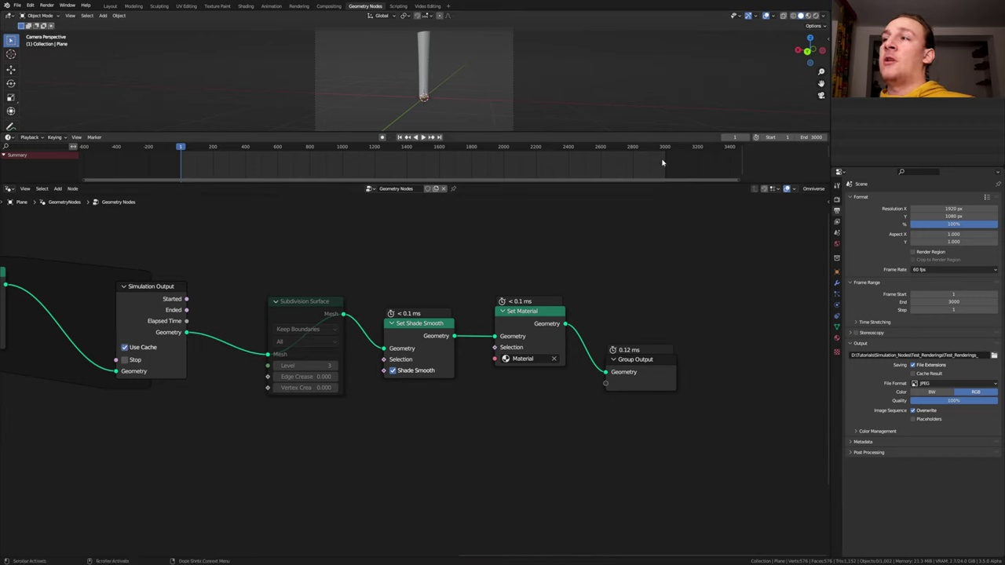
Unmute the Subdivision Surface node and check the Test_Renderings output folder.
{"action": "left_click", "coordinate": [306, 313]}
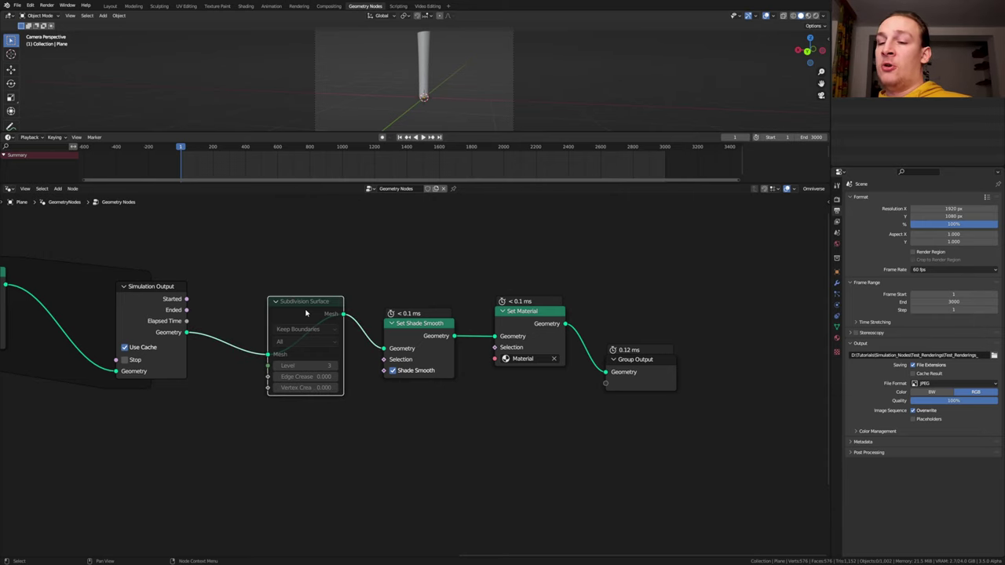
{"action": "left_click", "coordinate": [995, 355]}
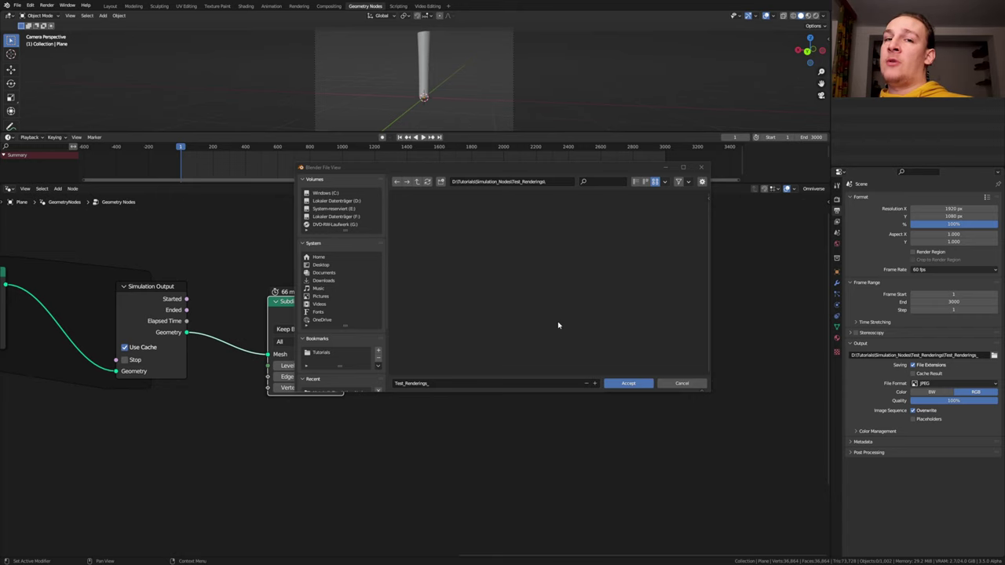
{"action": "key", "text": "Escape"}
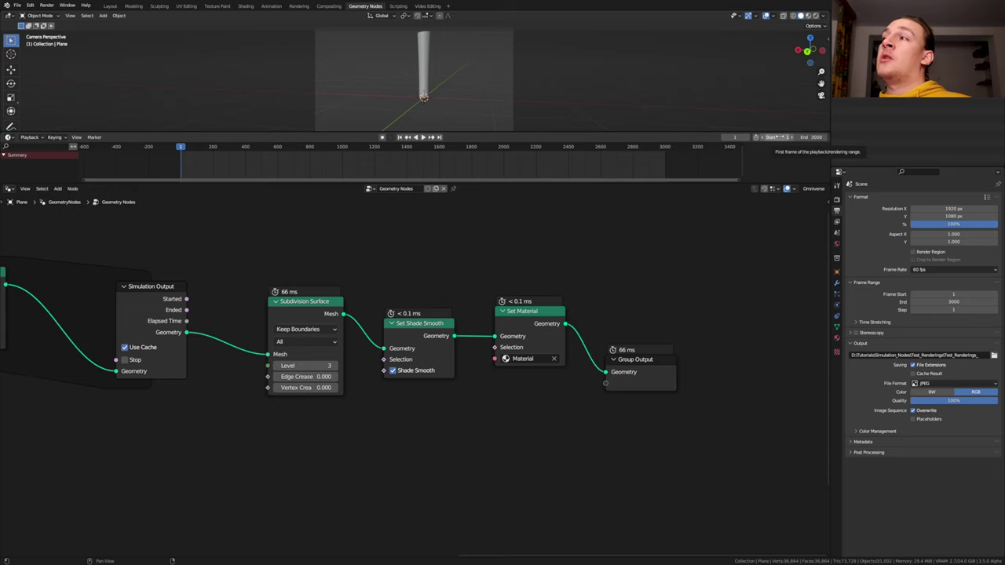
Set the start frame of the render range to 41.
{"action": "left_click", "coordinate": [777, 137]}
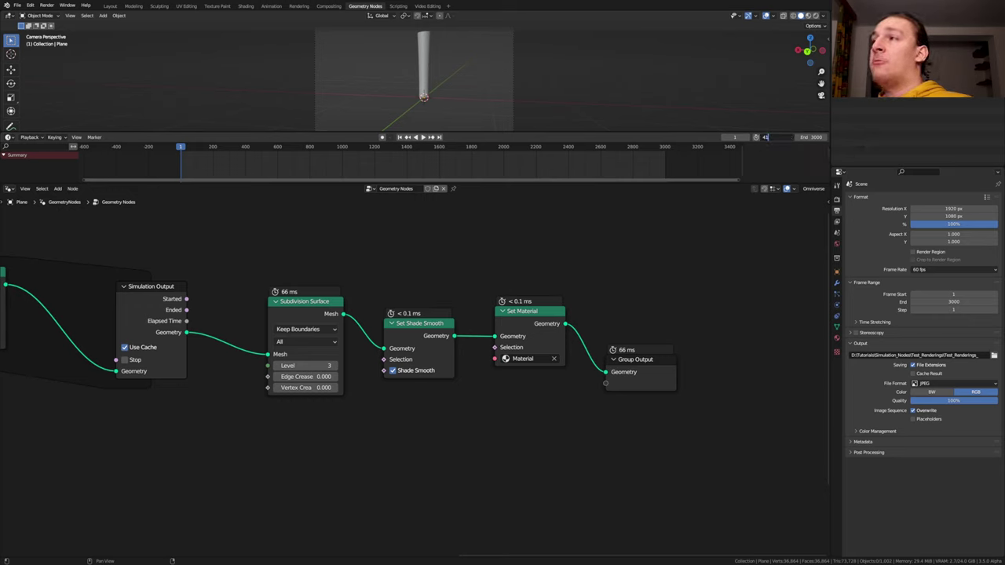
{"action": "type", "text": "41"}
{"action": "key", "text": "Return"}
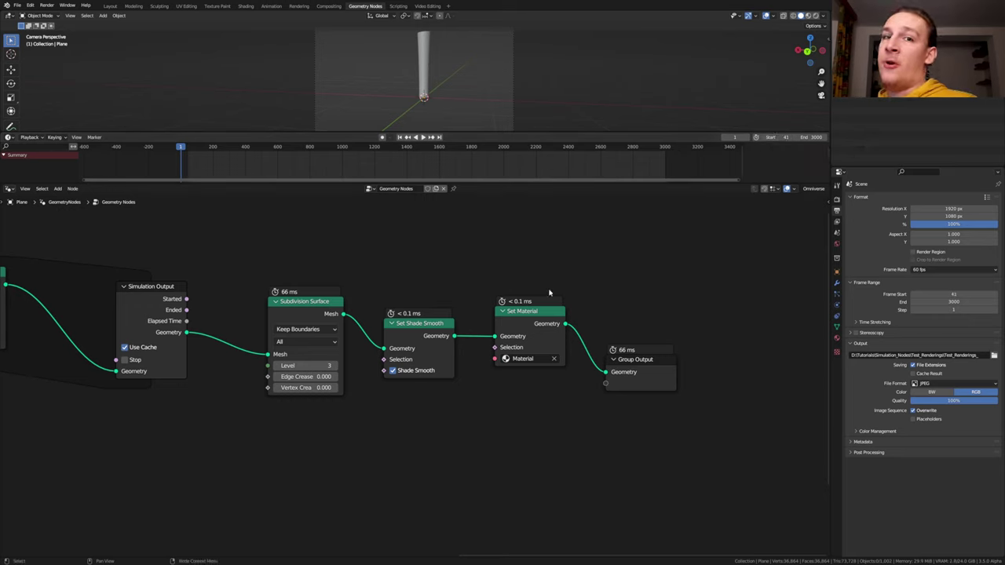
Set the start frame back to 1 and save the file.
{"action": "left_click", "coordinate": [782, 137]}
{"action": "type", "text": "1"}
{"action": "key", "text": "Return"}
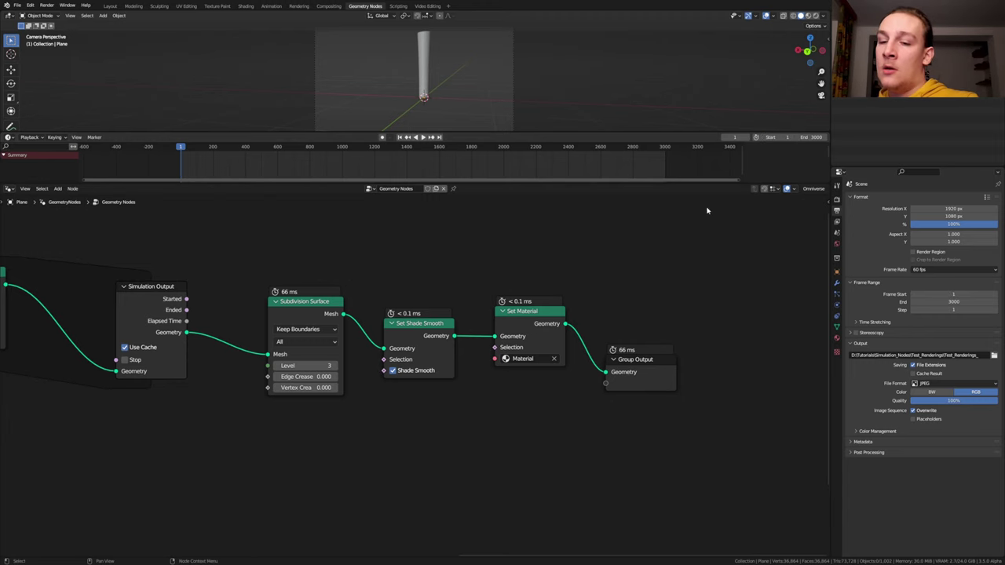
{"action": "key", "text": "ctrl+s"}
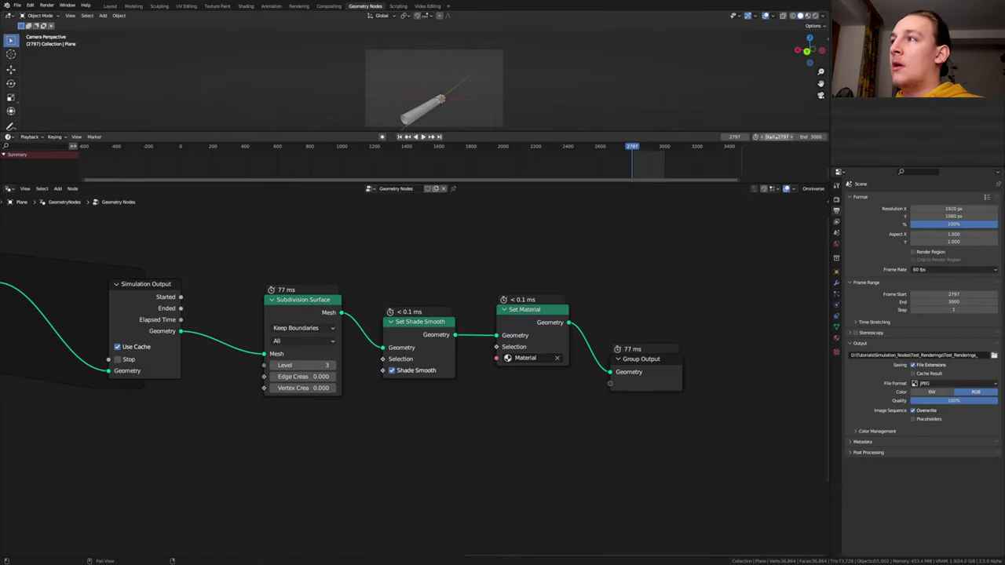
Set the render range to start at frame 1 and return the playhead to the first frame.
{"action": "left_click", "coordinate": [769, 136]}
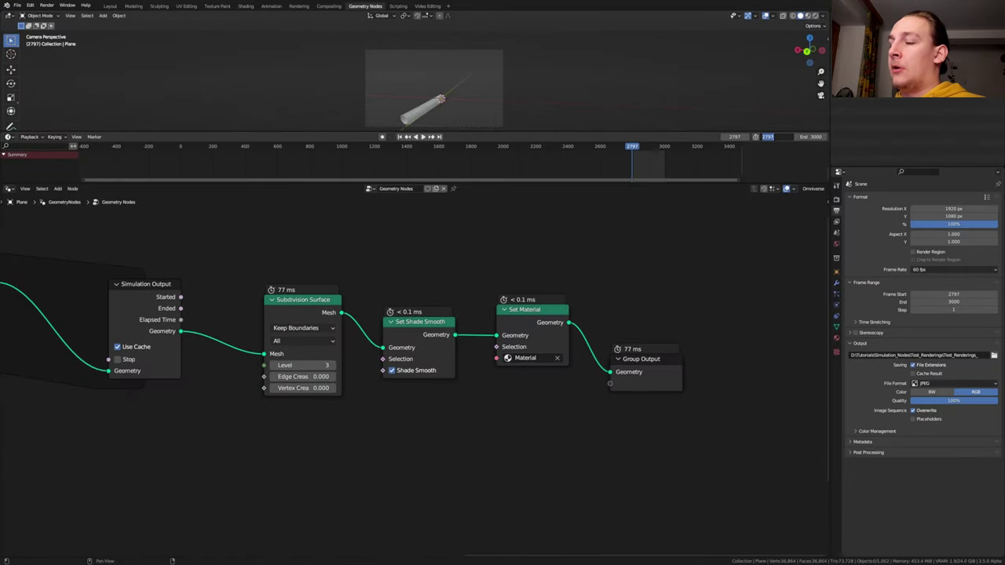
{"action": "type", "text": "1"}
{"action": "key", "text": "Return"}
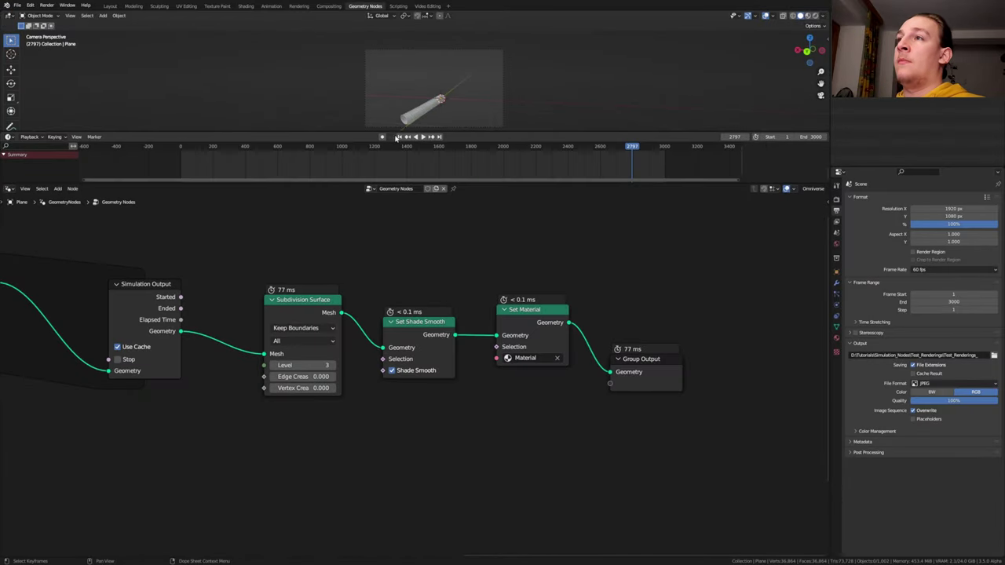
{"action": "left_click", "coordinate": [402, 137]}
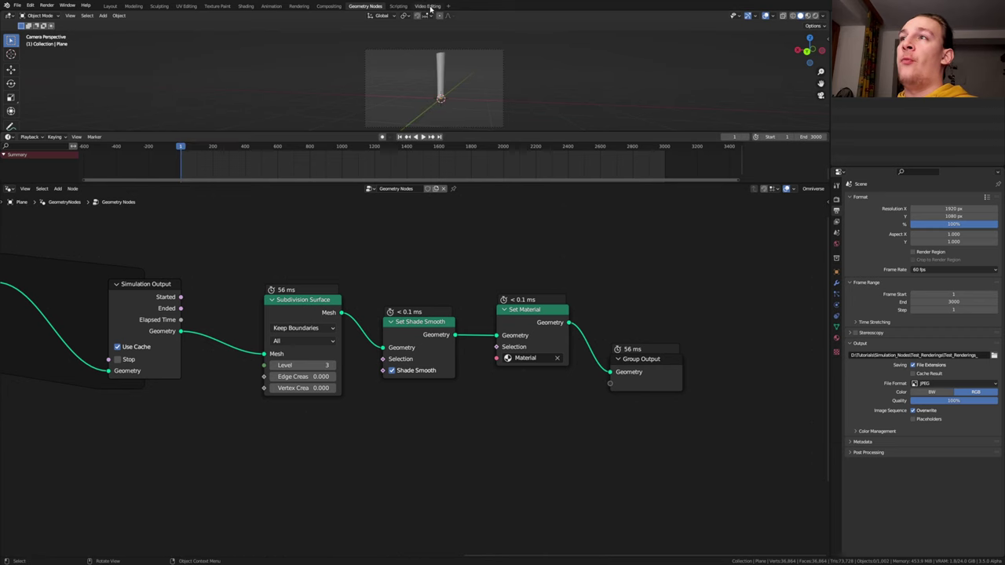
In the Video Editing workspace, set color management to the Filmic view transform with the Very High Contrast look.
{"action": "left_click", "coordinate": [428, 6]}
{"action": "left_click", "coordinate": [837, 114]}
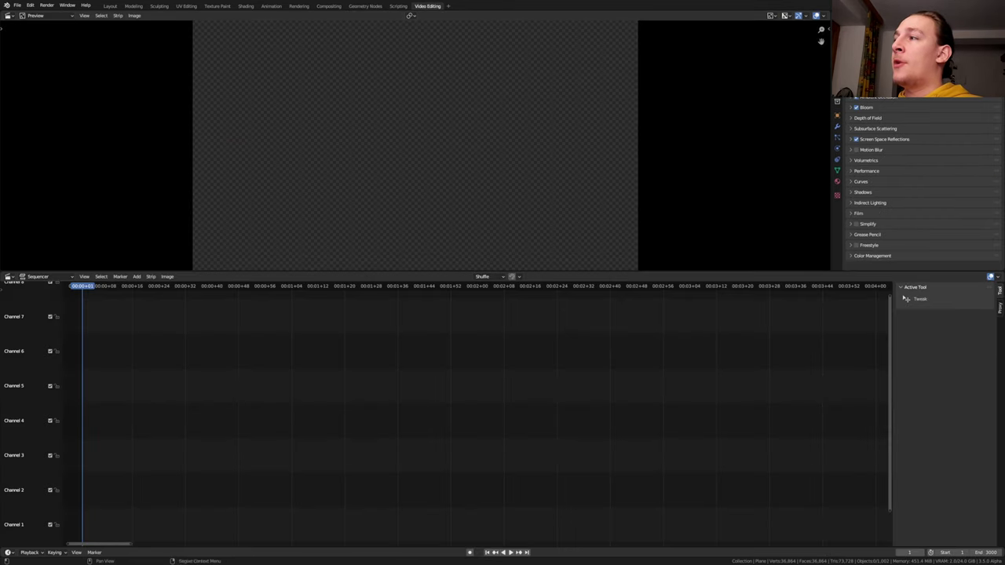
{"action": "left_click", "coordinate": [855, 256]}
{"action": "scroll", "coordinate": [903, 227], "scroll_direction": "down", "scroll_amount": 2}
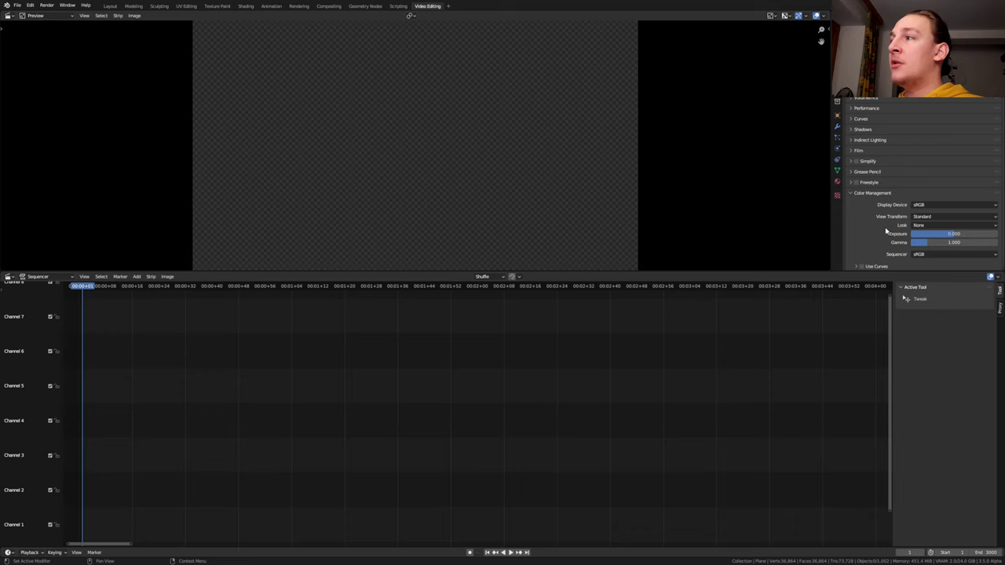
{"action": "left_click", "coordinate": [935, 217]}
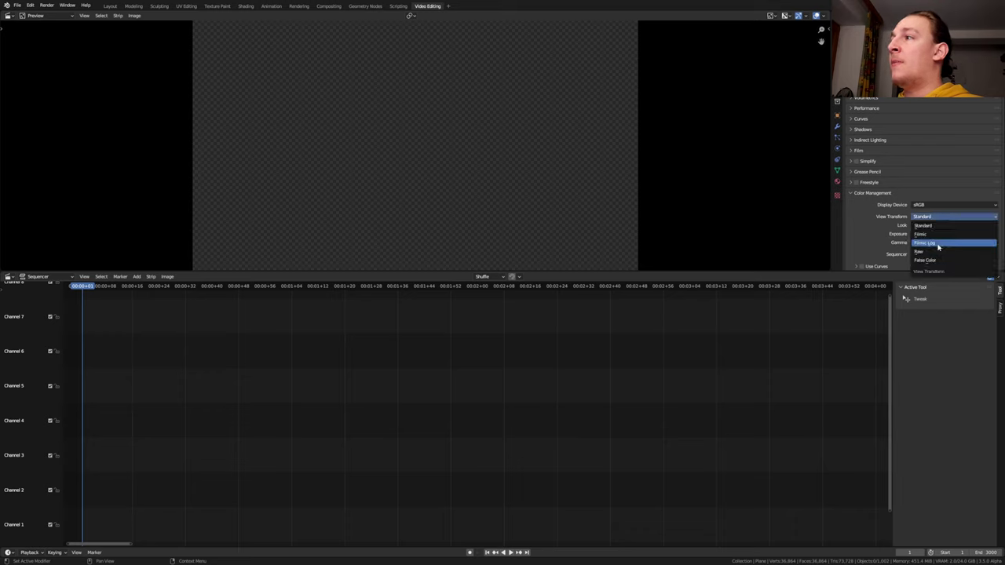
{"action": "left_click", "coordinate": [937, 234]}
{"action": "left_click", "coordinate": [939, 226]}
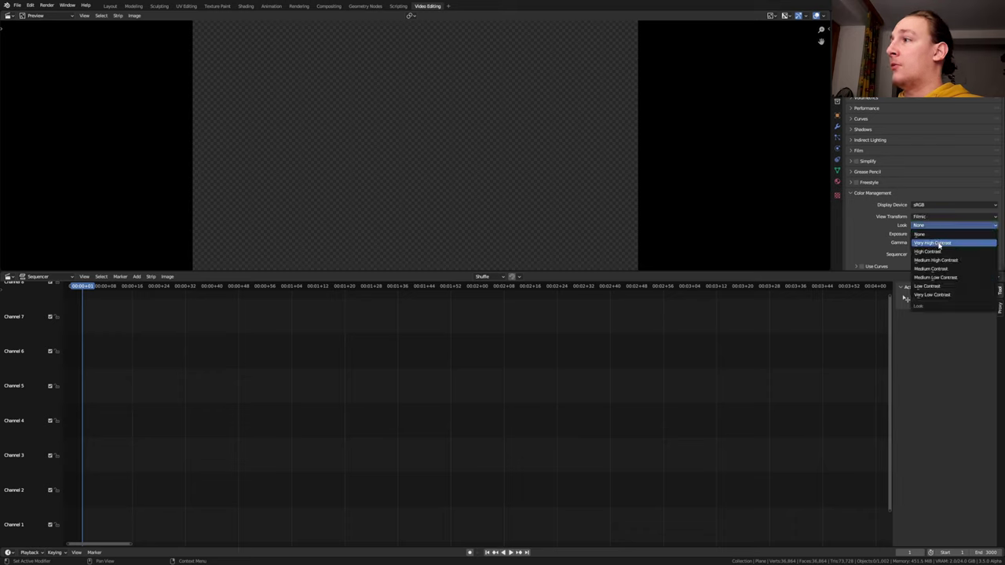
{"action": "left_click", "coordinate": [938, 240]}
Set the render output to FFmpeg Video with an MPEG-4 container and High Quality output.
{"action": "left_click", "coordinate": [837, 126]}
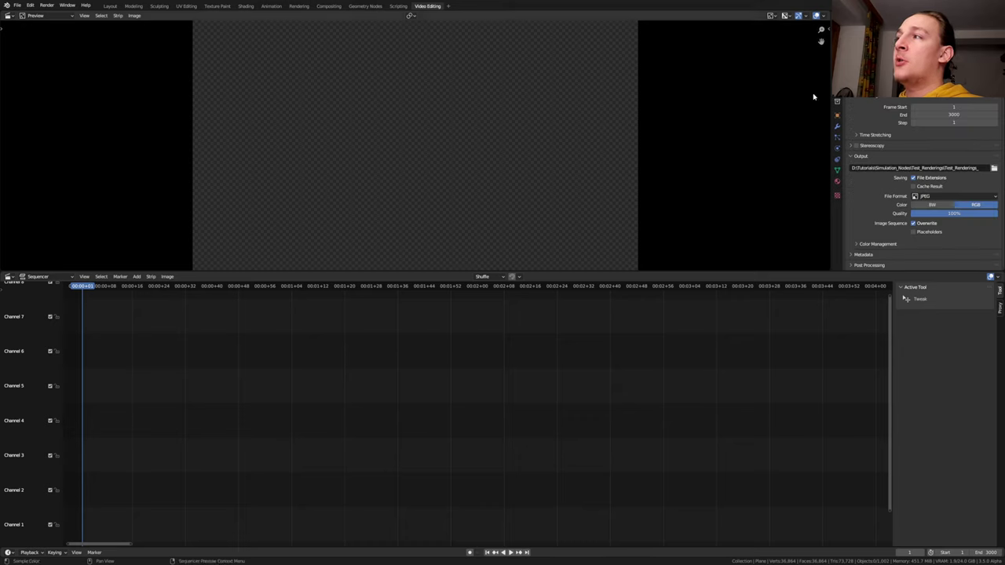
{"action": "left_click", "coordinate": [955, 196]}
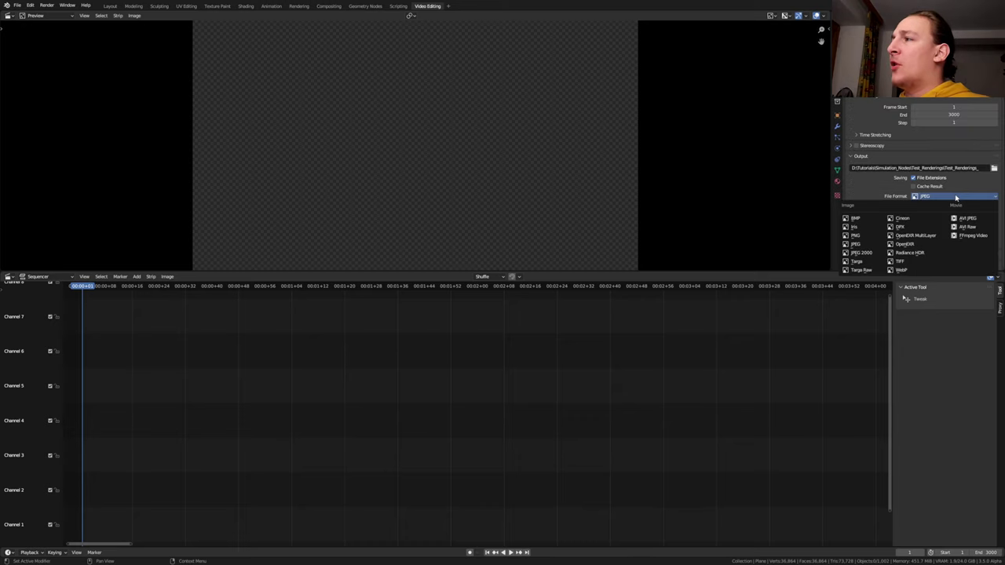
{"action": "left_click", "coordinate": [972, 236]}
{"action": "left_click", "coordinate": [922, 256]}
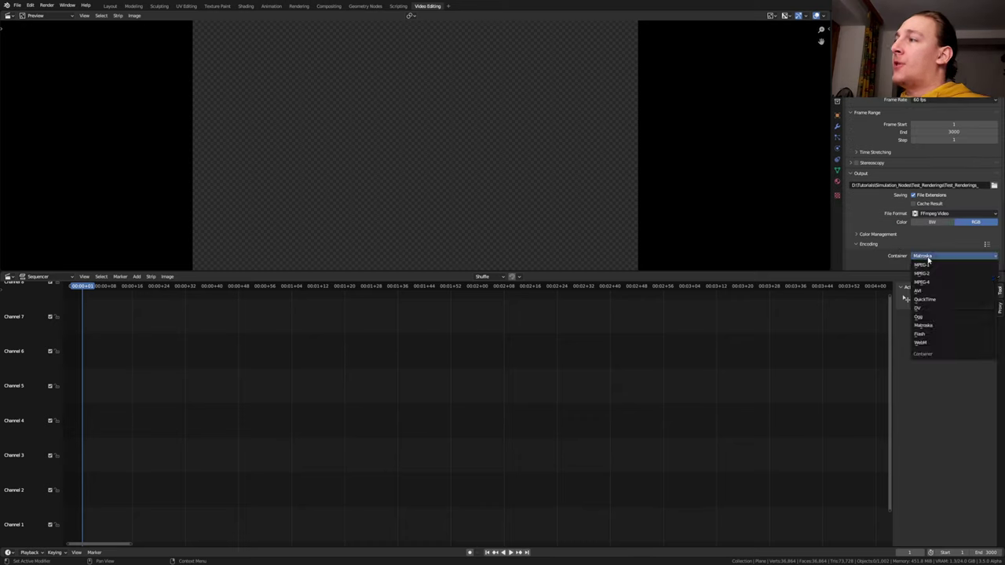
{"action": "left_click", "coordinate": [931, 275]}
{"action": "scroll", "coordinate": [922, 250], "scroll_direction": "down", "scroll_amount": 1}
{"action": "scroll", "coordinate": [924, 248], "scroll_direction": "down", "scroll_amount": 3}
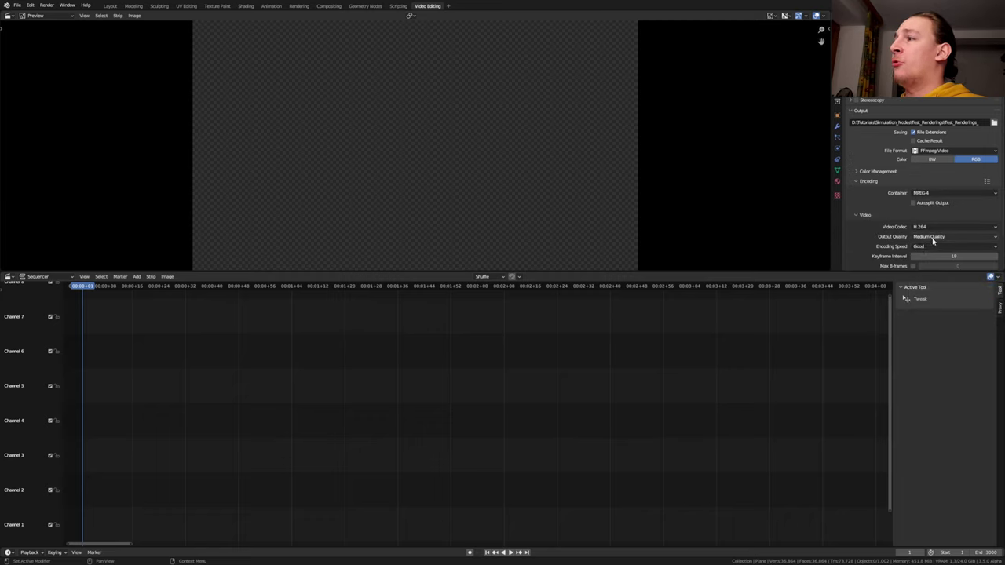
{"action": "left_click", "coordinate": [940, 238]}
{"action": "left_click", "coordinate": [946, 272]}
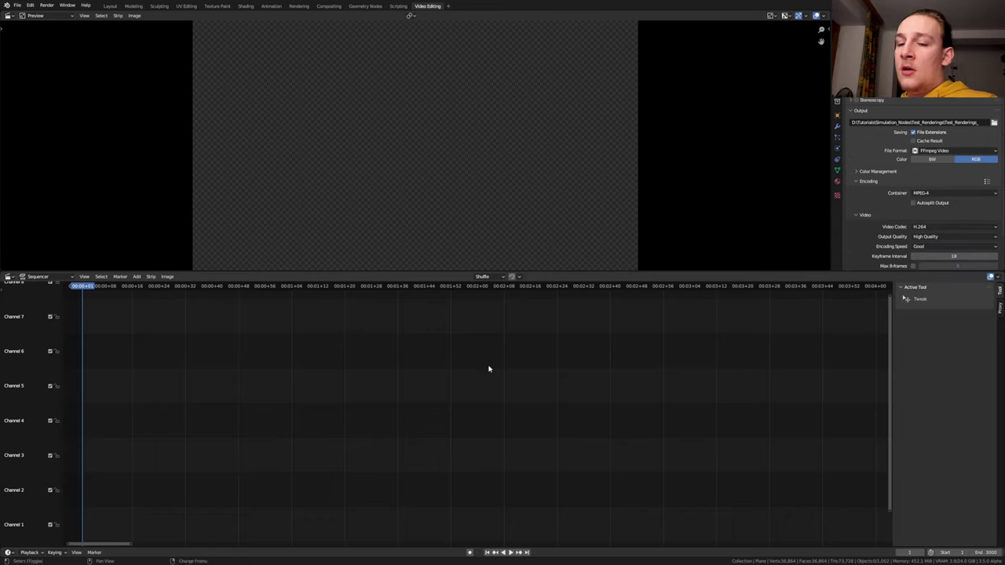
Add all images from the Final\Rendered_Images folder to the sequencer as an image sequence strip and save the file.
{"action": "key", "text": "shift+a"}
{"action": "left_click", "coordinate": [475, 410]}
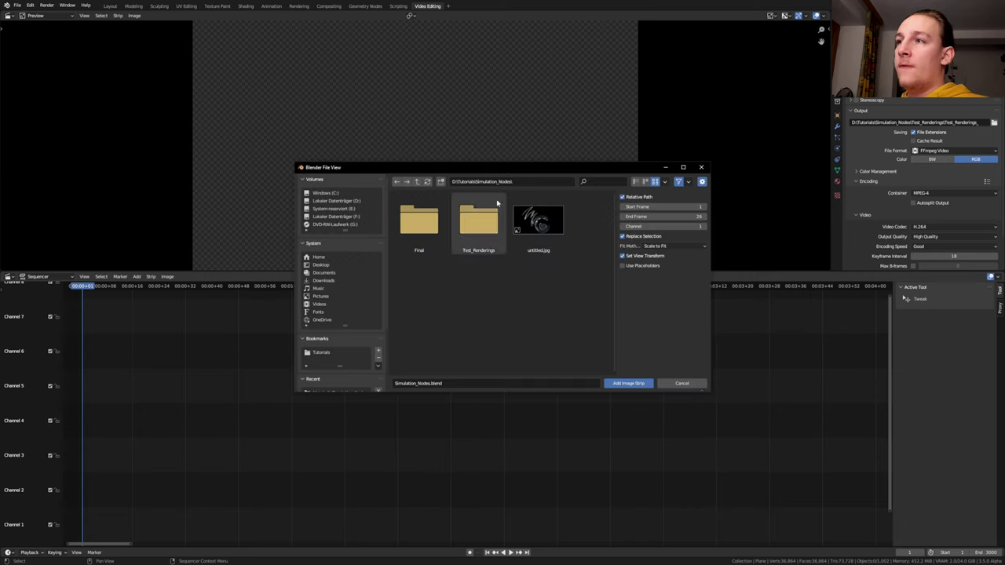
{"action": "double_click", "coordinate": [419, 220]}
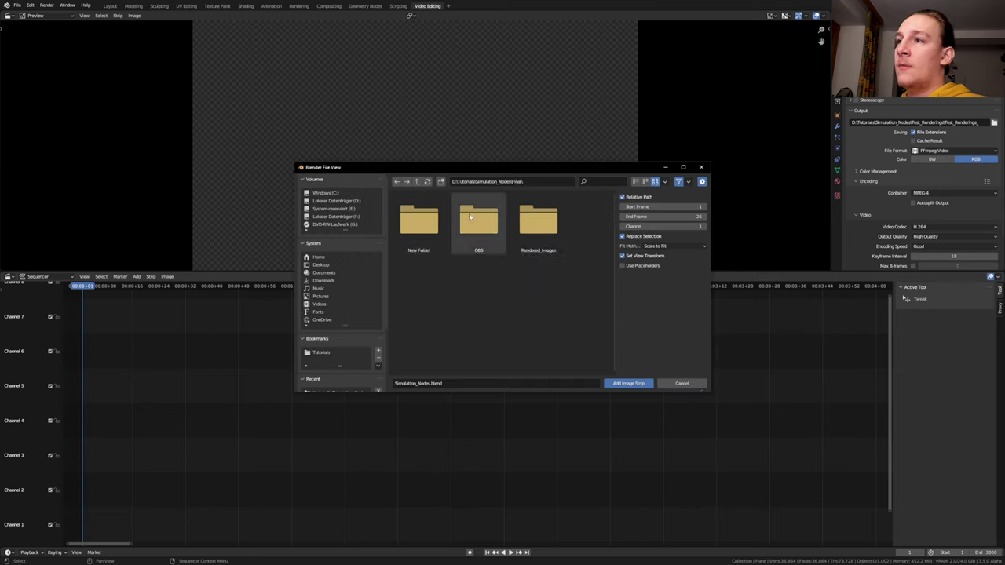
{"action": "double_click", "coordinate": [538, 219]}
{"action": "key", "text": "a"}
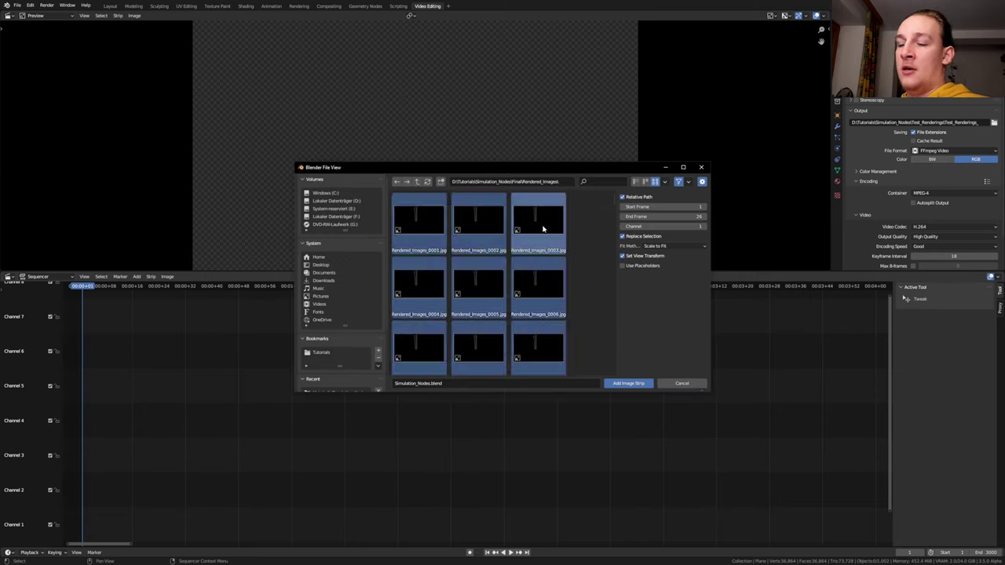
{"action": "key", "text": "Return"}
{"action": "key", "text": "ctrl+s"}
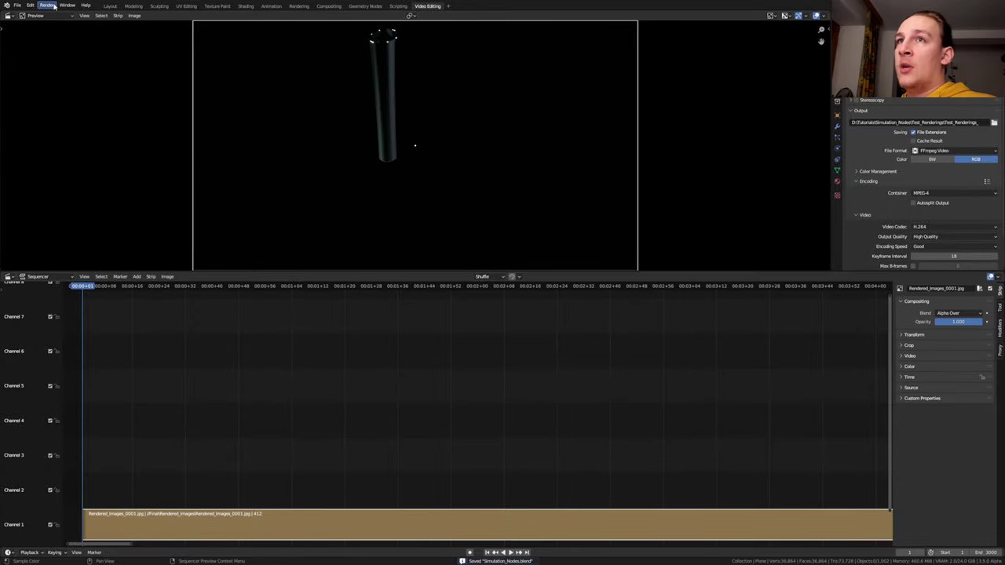